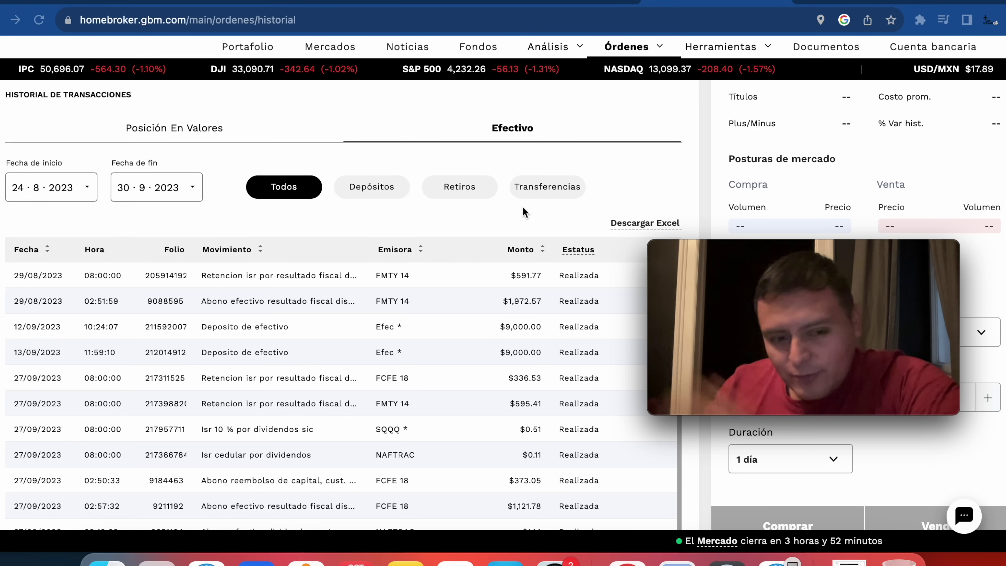
Review the cash movements from 24/8/2023 to 30/9/2023, checking the FMTY 14 and FCFE 18 distributions and tax withholdings
scroll(523, 207, down, 1)
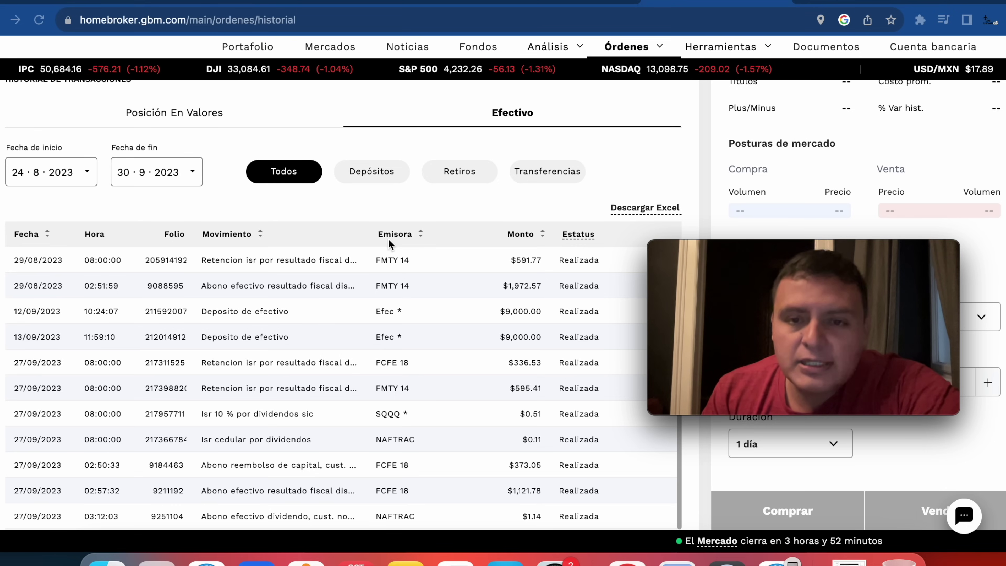
click(621, 51)
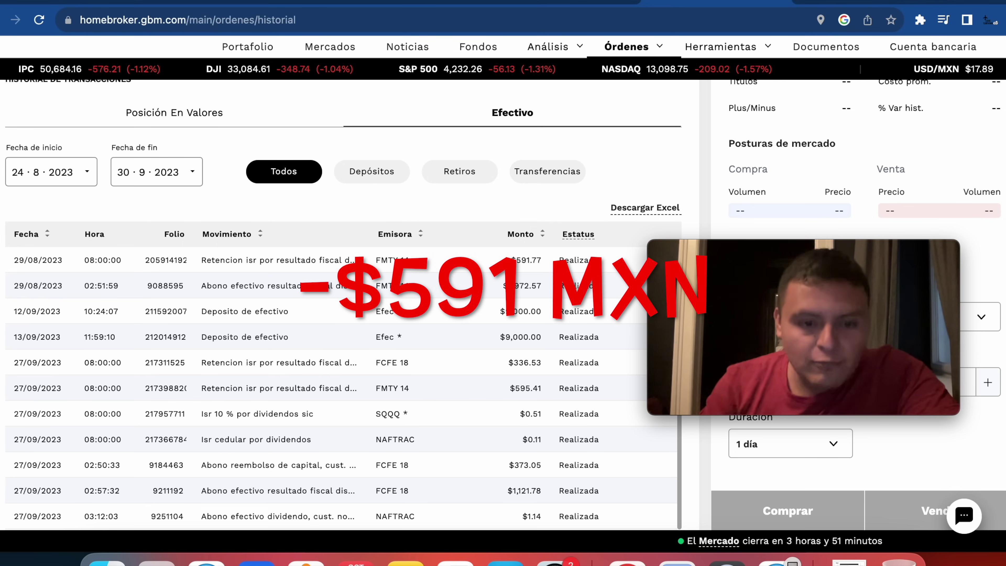
scroll(479, 383, down, 2)
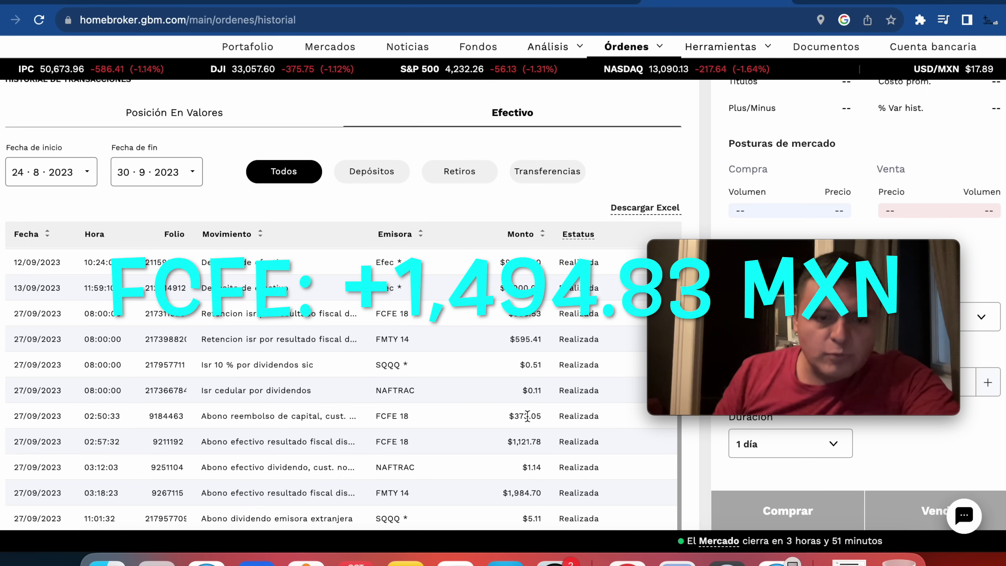
scroll(527, 415, down, 3)
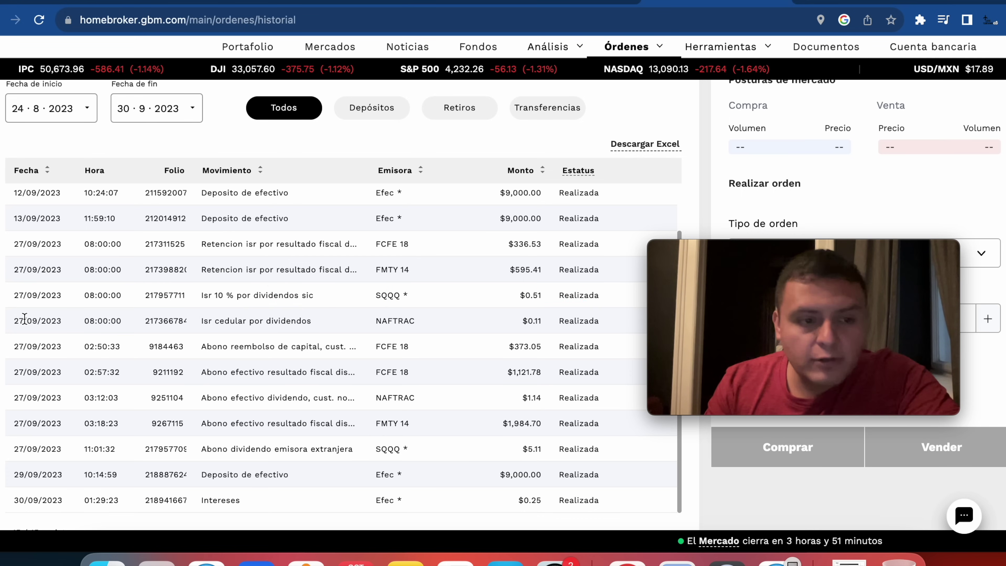
Review the September securities transactions in the history, loading the third page of results
scroll(450, 337, down, 20)
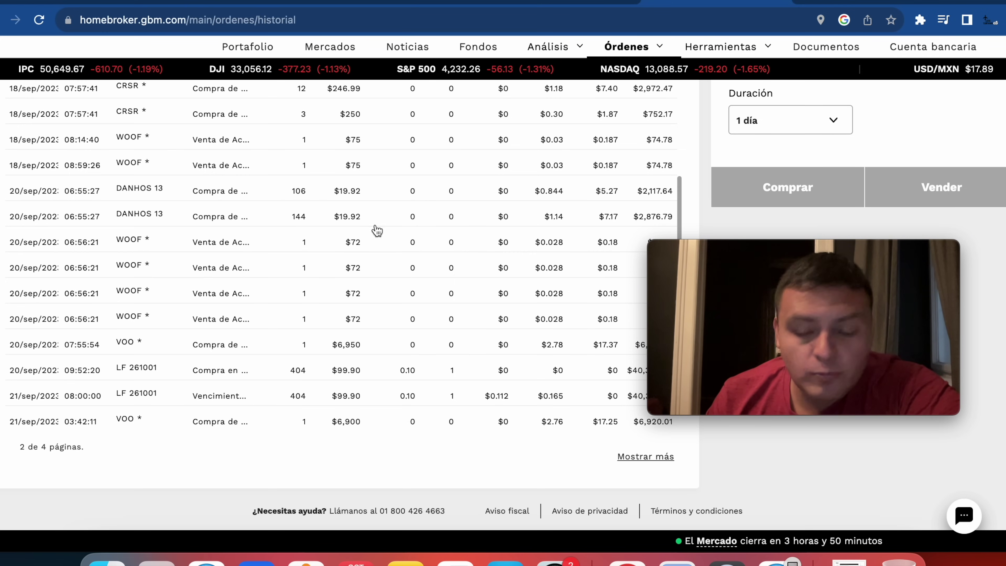
scroll(363, 342, down, 2)
scroll(363, 343, down, 6)
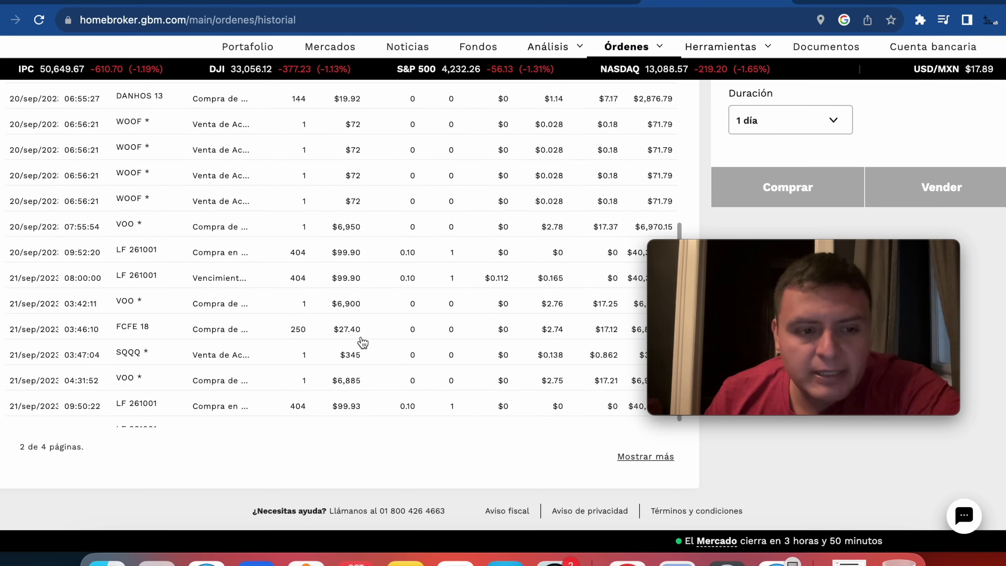
click(661, 463)
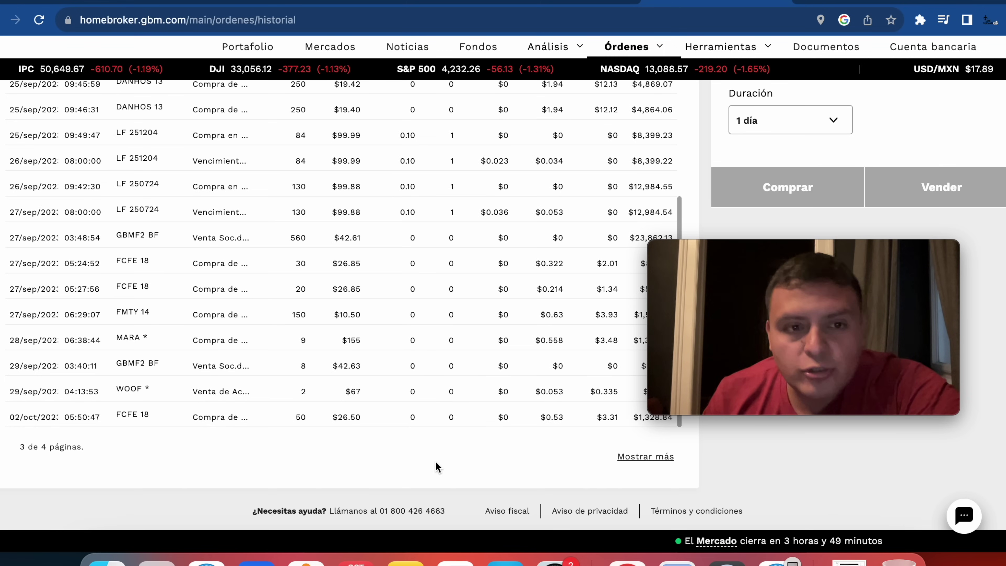
scroll(437, 468, up, 1)
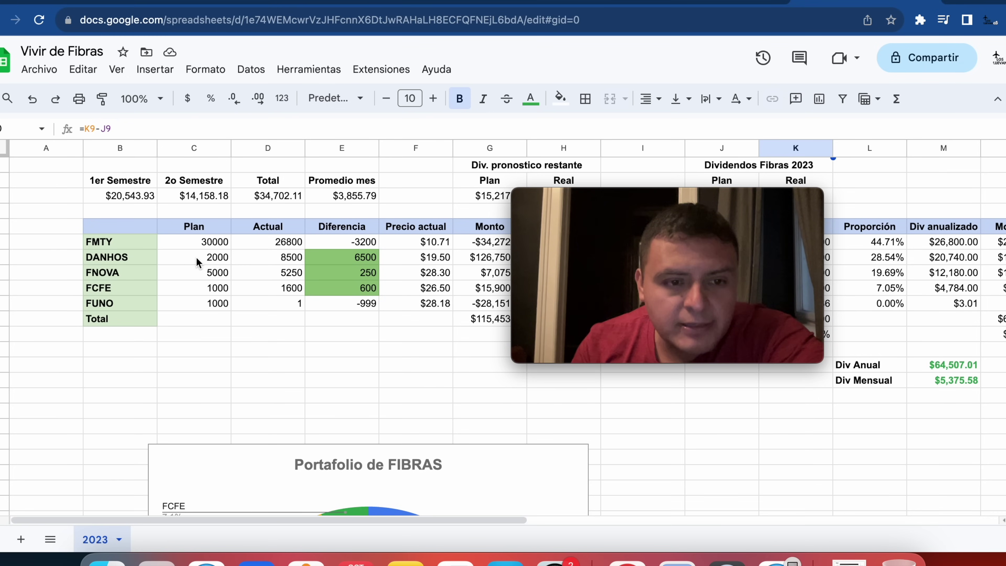
Switch to the Vivir de Fibras spreadsheet and go through the portfolio's fibras: FMTY, DANHOS, FNOVA, FCFE and FUNO
click(207, 238)
click(208, 336)
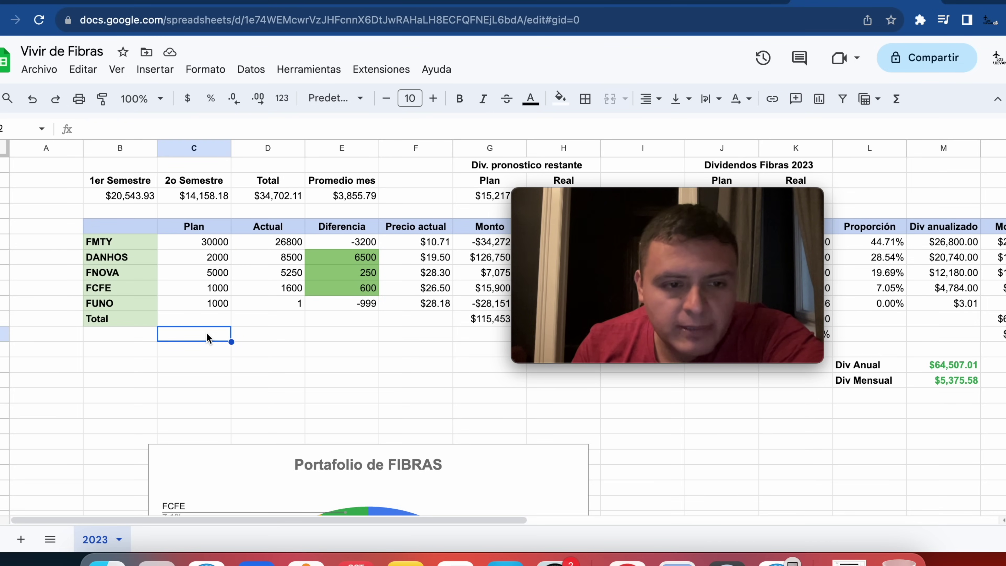
click(111, 246)
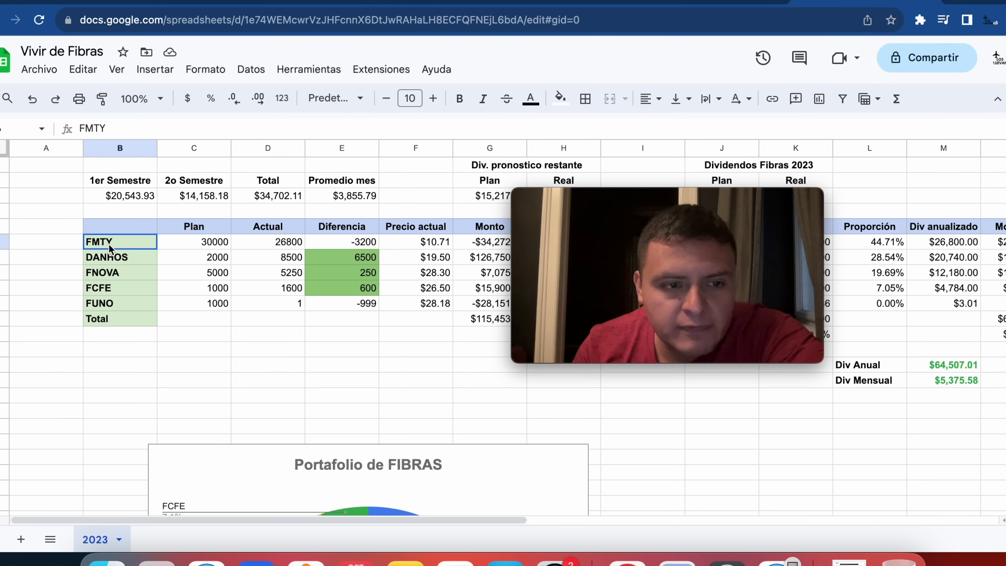
click(95, 259)
click(93, 275)
click(88, 291)
click(110, 307)
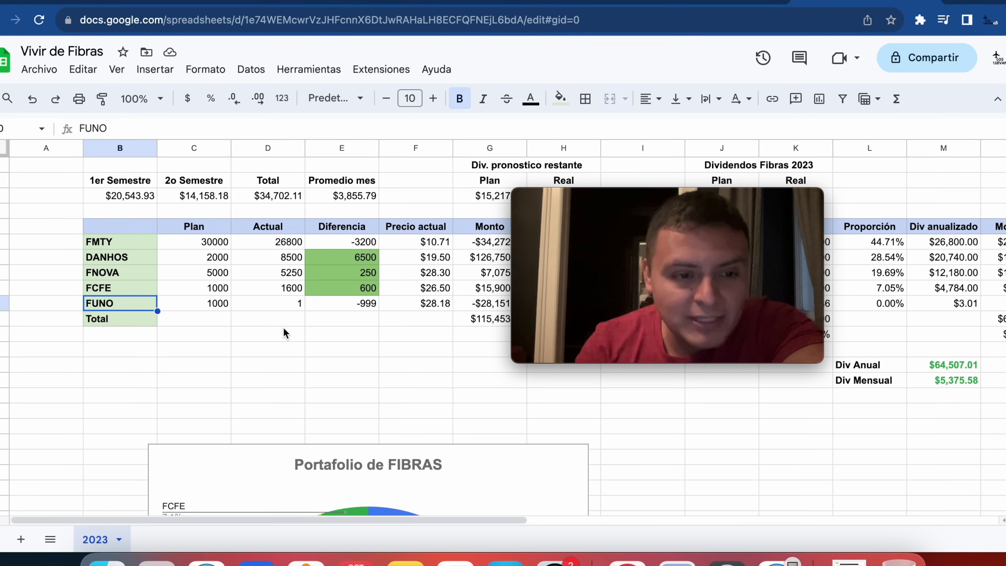
Compare the planned and actual holdings of FMTY and DANHOS, including FMTY's difference
click(216, 244)
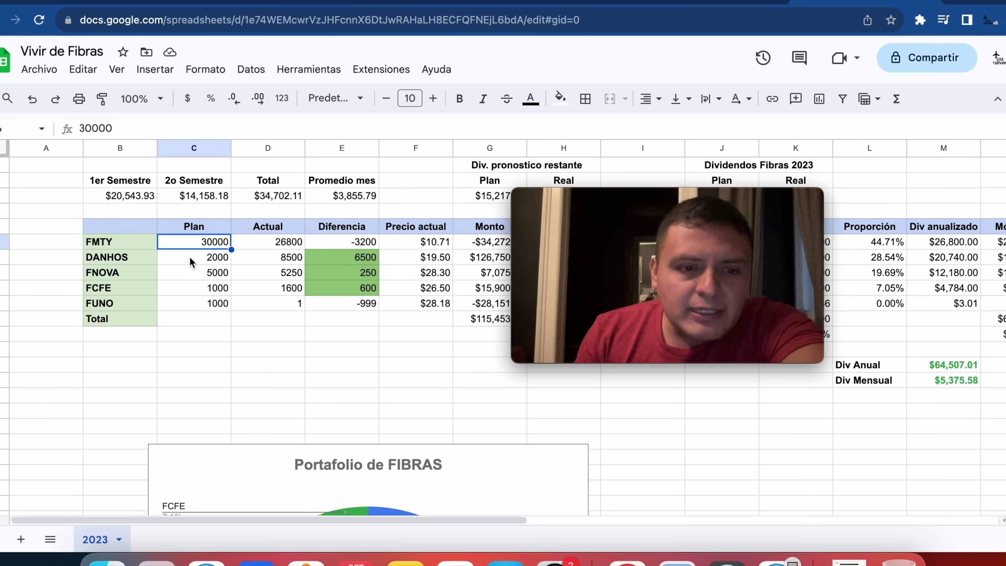
click(289, 244)
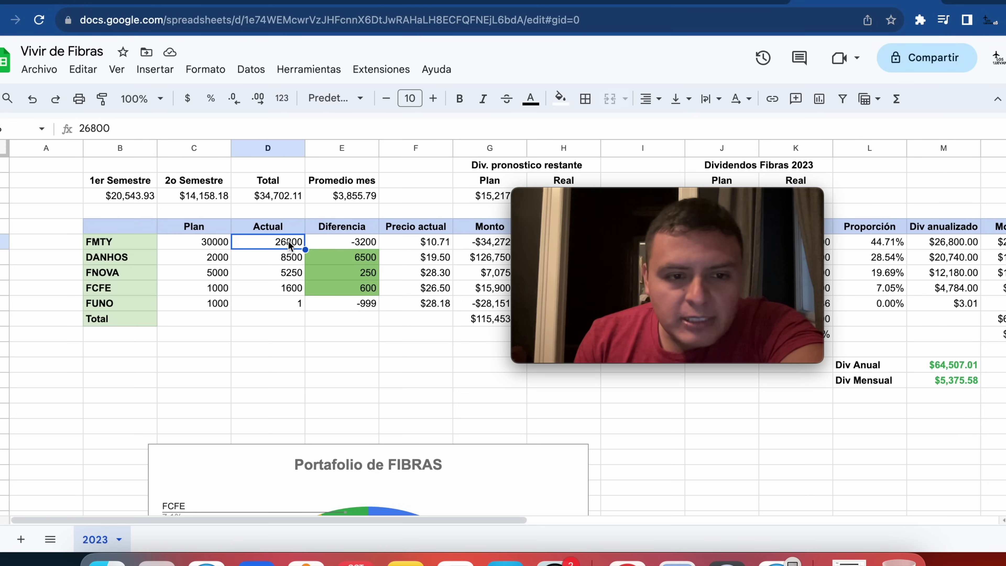
click(361, 242)
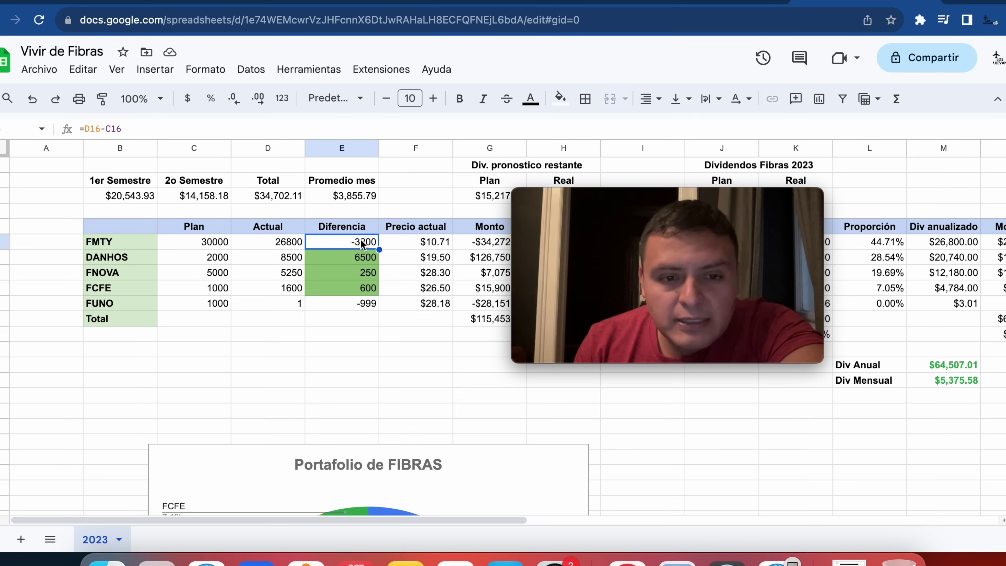
click(194, 261)
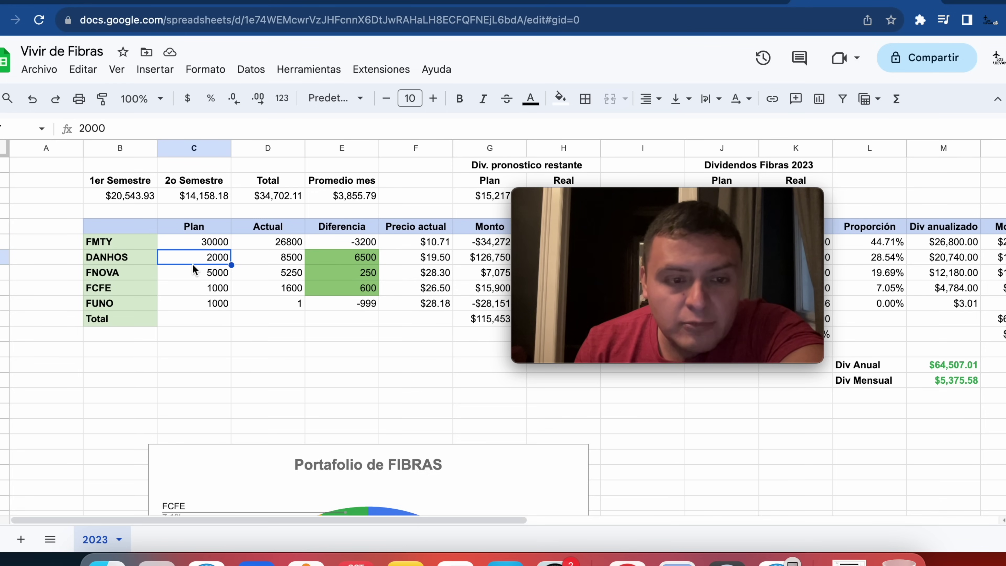
click(278, 258)
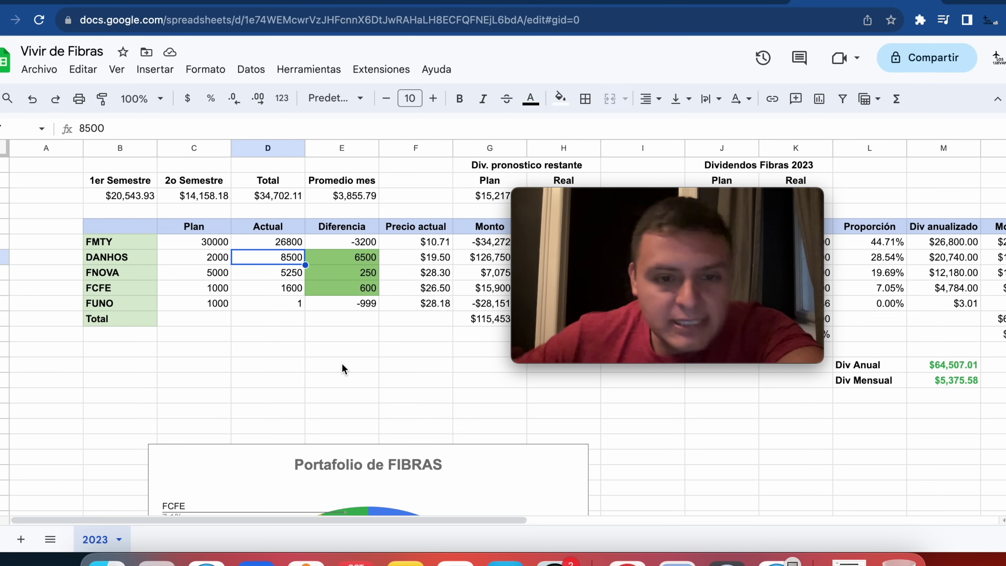
Compare FNOVA's planned holding with its actual holding and check the difference
key(Down)
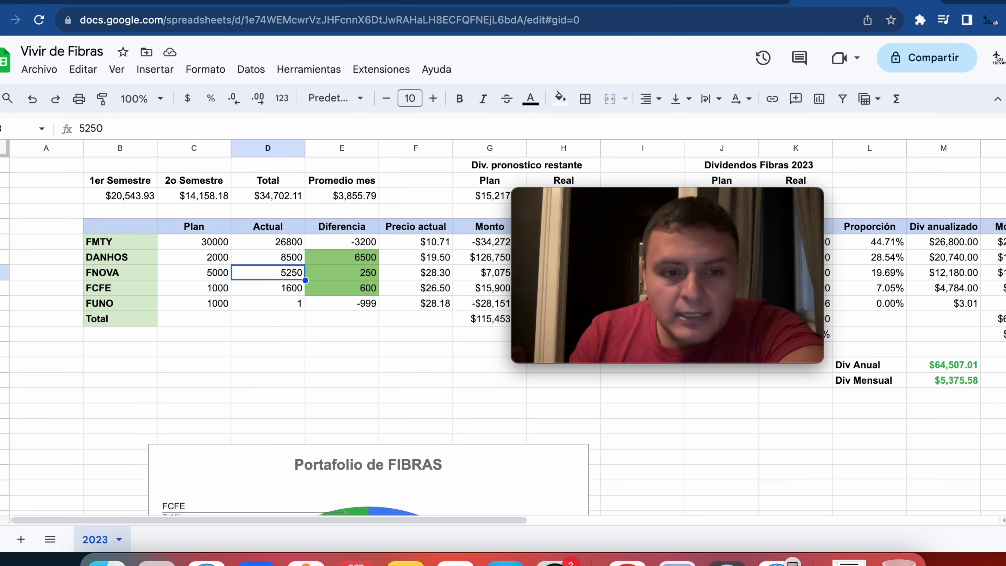
click(194, 272)
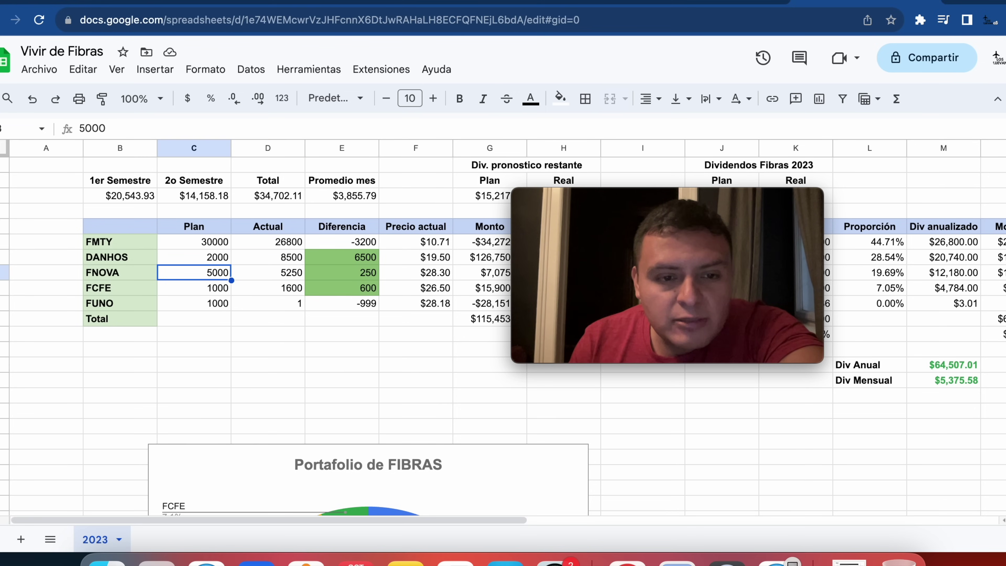
click(267, 272)
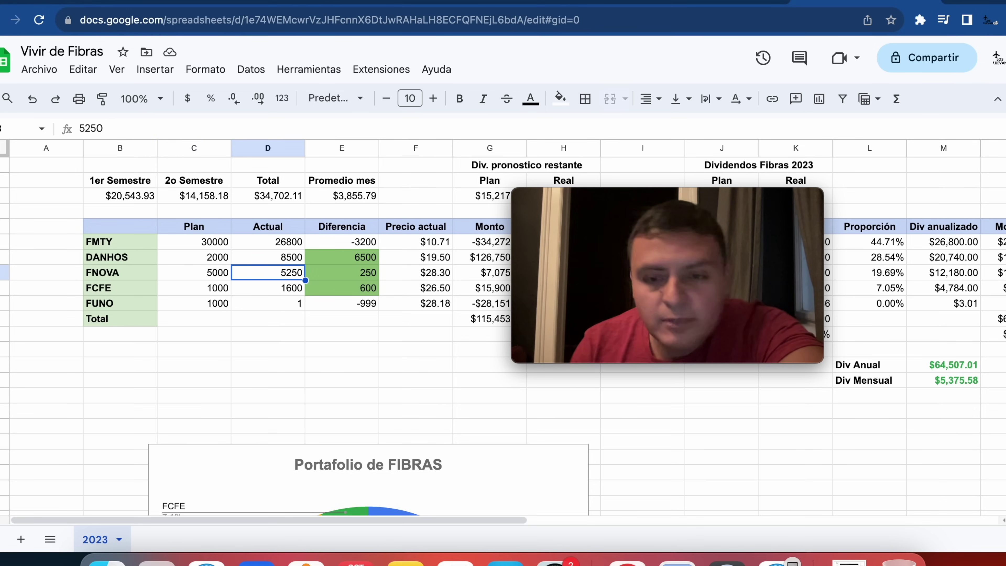
click(193, 272)
click(267, 272)
click(193, 272)
click(268, 272)
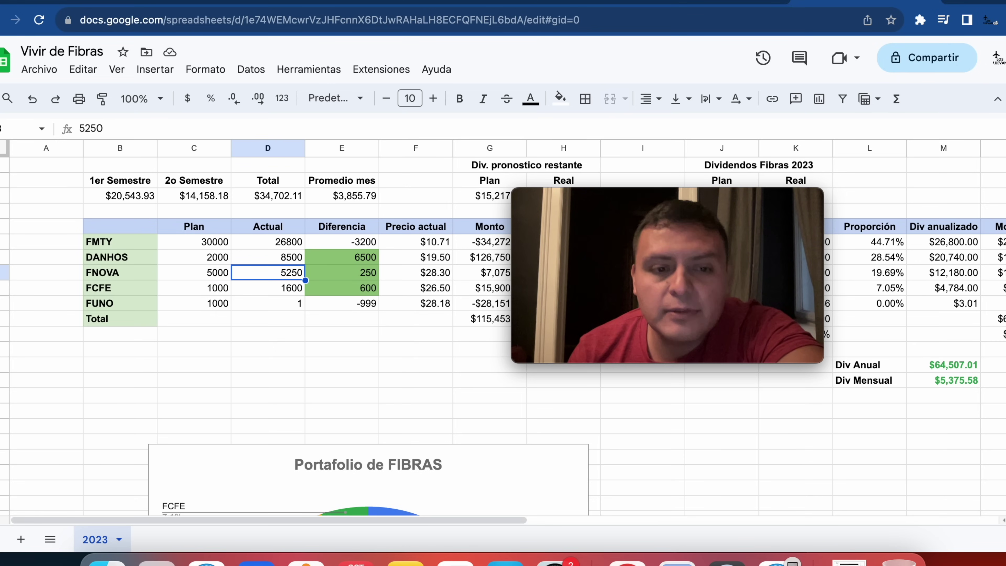
click(341, 272)
key(Left)
key(Left)
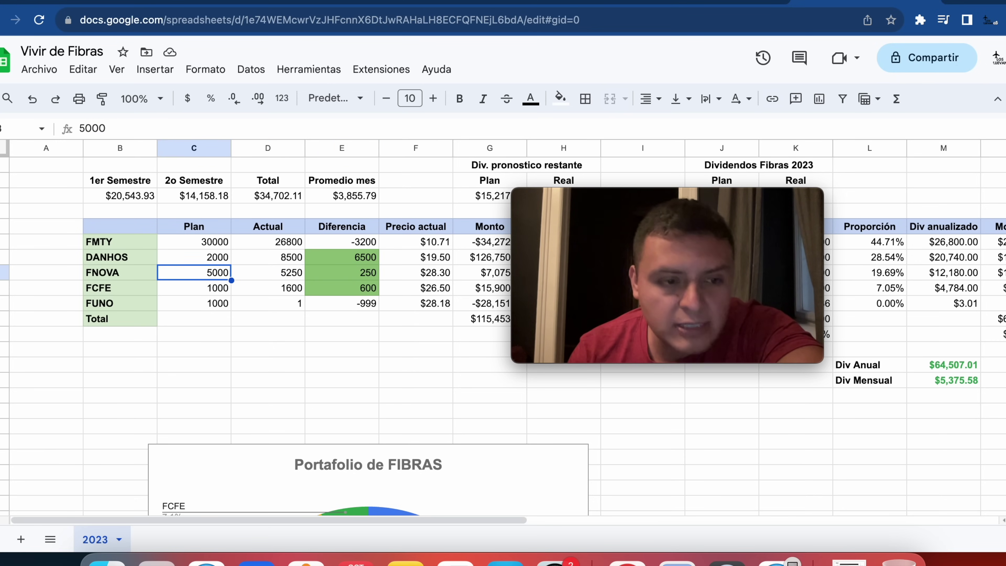
Examine FCFE's planned and actual holdings and its difference formula in the portfolio table
key(Left)
key(Down)
key(Right)
key(Right)
key(Left)
key(Down)
key(Right)
key(Up)
key(Up)
key(Right)
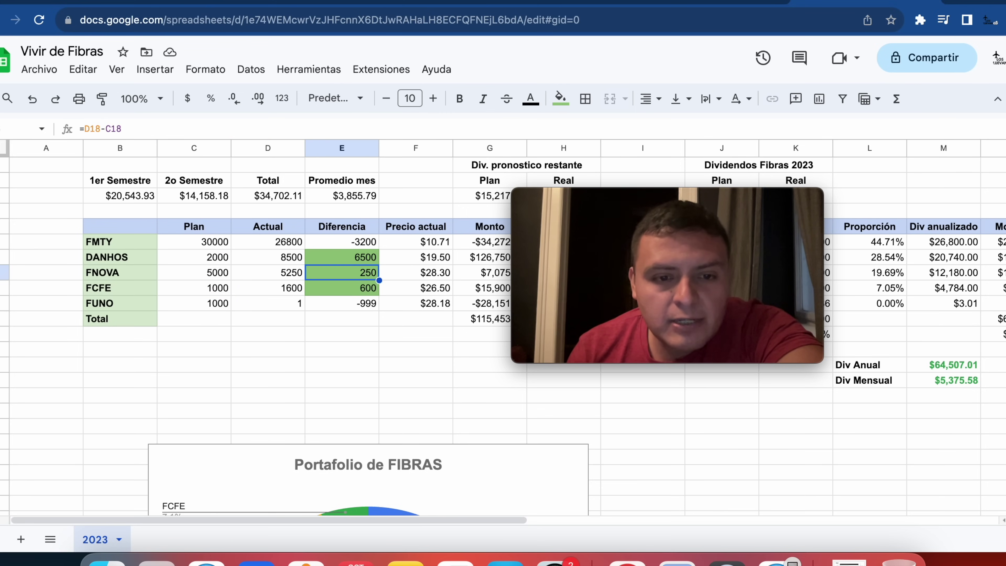
key(Down)
key(Down)
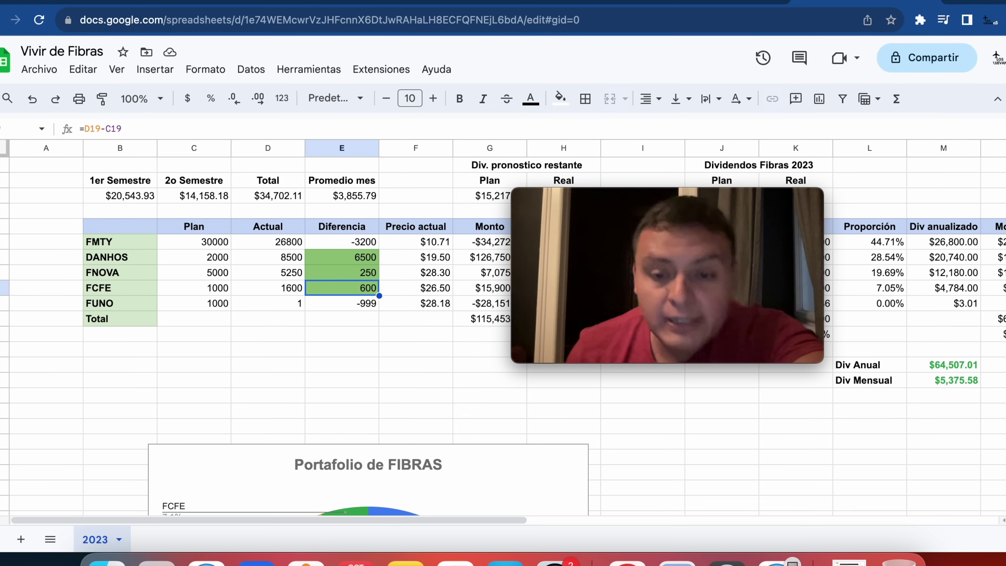
Check FUNO's actual holding and difference, and recheck the FCFE row from its name to its difference
click(268, 303)
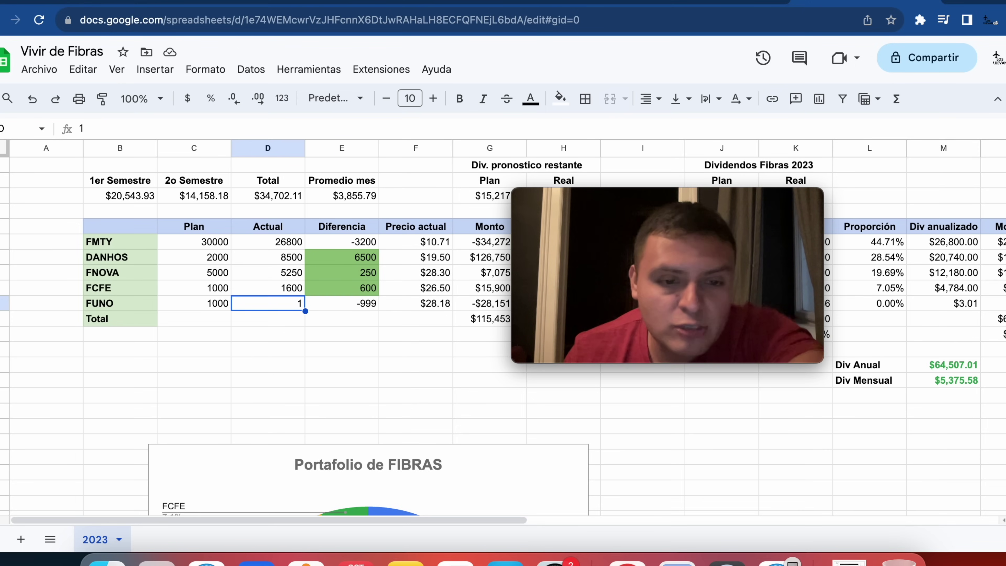
click(342, 303)
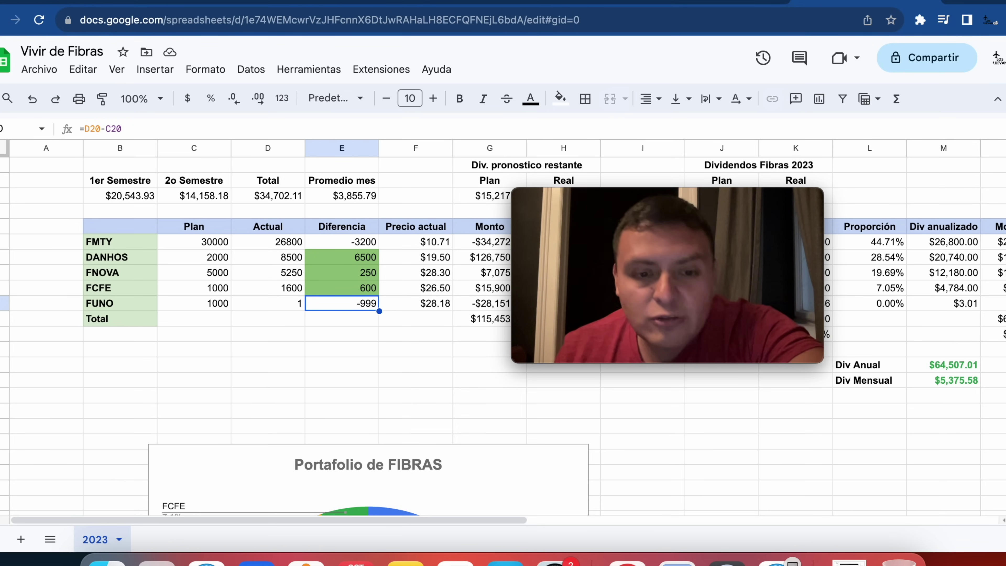
key(Up)
key(Left)
key(Left)
key(Left)
key(Right)
key(Right)
key(Right)
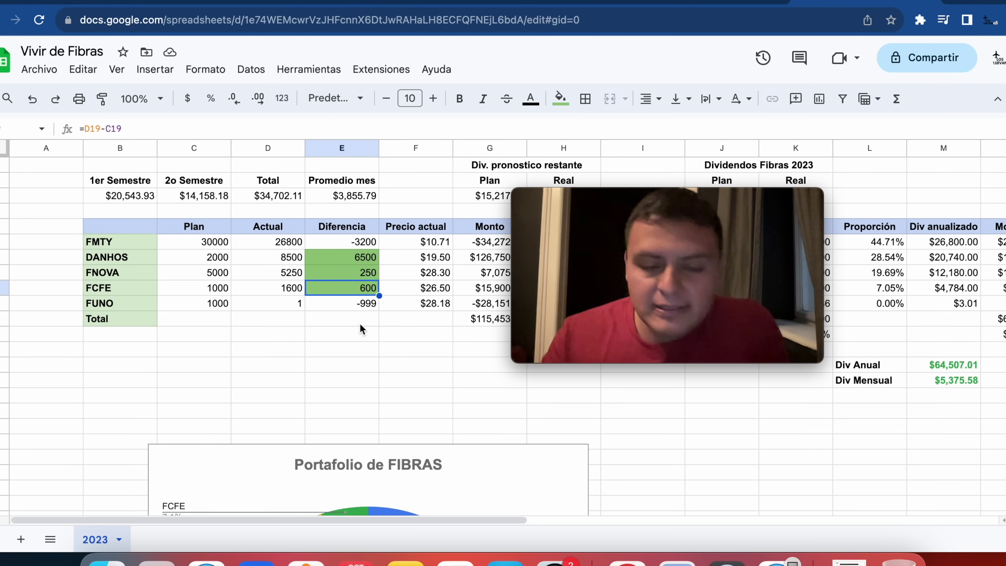
Review the Diferencia values of all fibras from FUNO up to FMTY
key(Down)
key(Up)
key(Up)
key(Up)
key(Up)
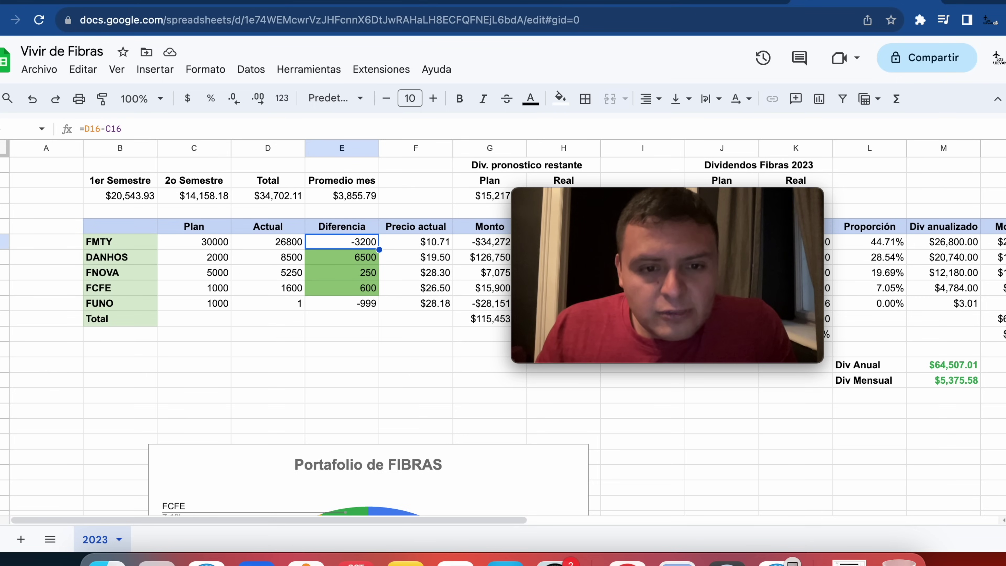
key(Right)
key(Left)
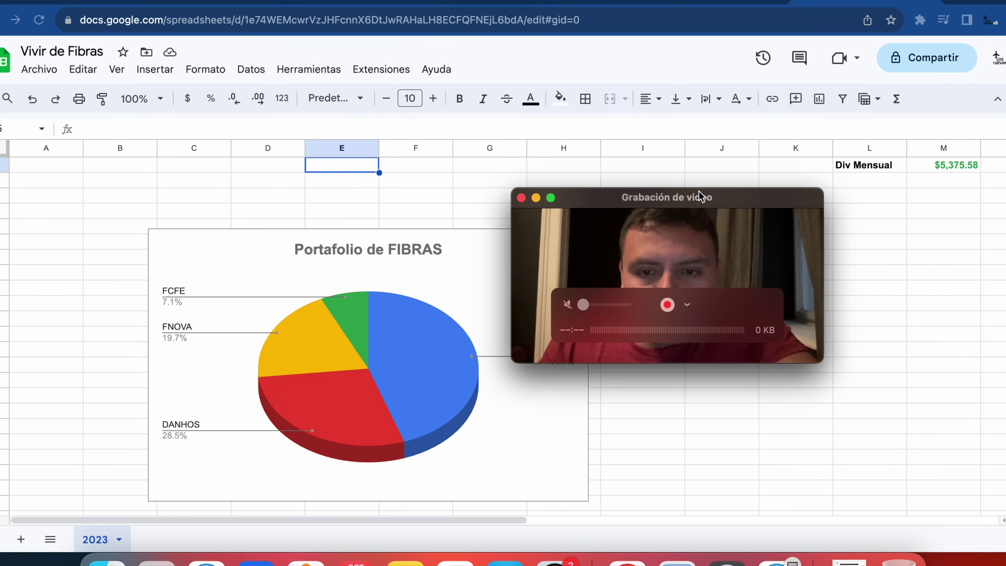
Examine the September dividends in the monthly table: FMTY's plan and real amounts, FCFE's real amount and the real total
drag(545, 183, 686, 219)
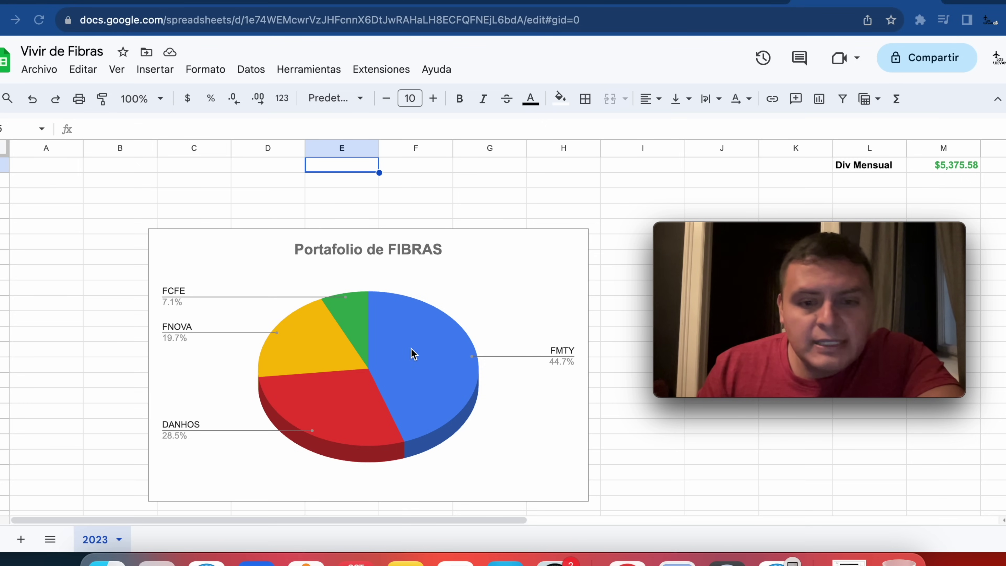
scroll(517, 347, up, 10)
scroll(517, 347, right, 1)
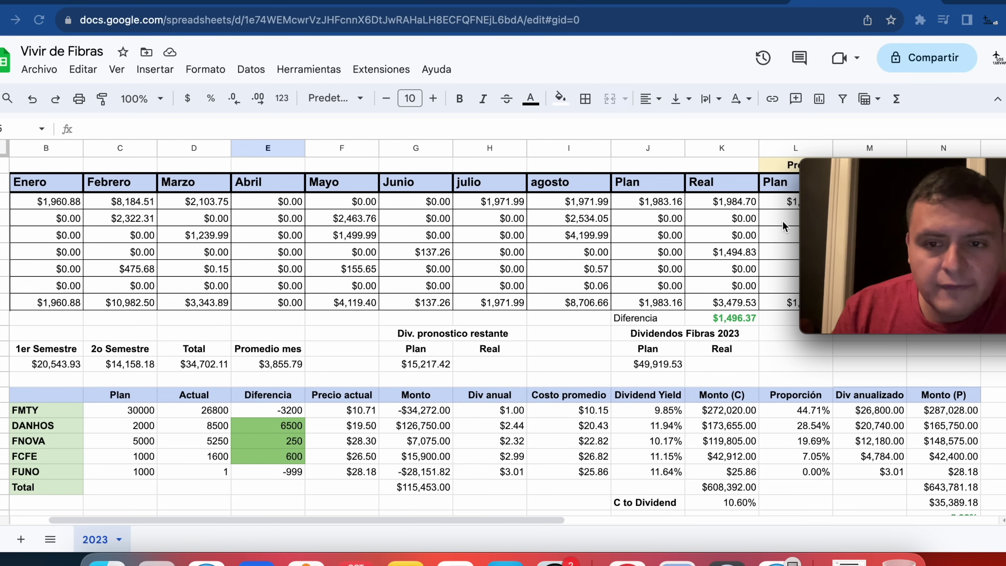
scroll(715, 363, right, 4)
scroll(714, 363, left, 1)
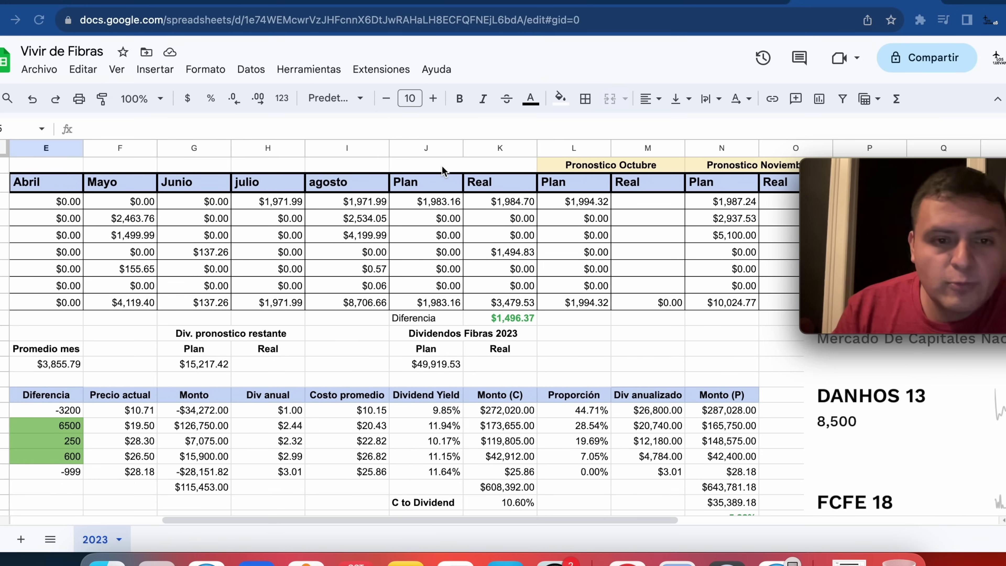
click(423, 200)
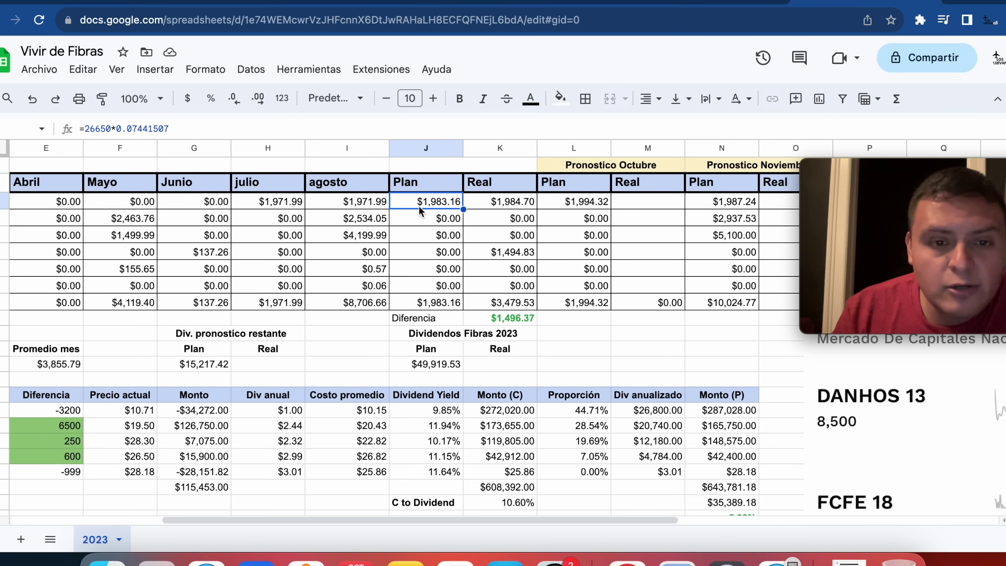
click(515, 203)
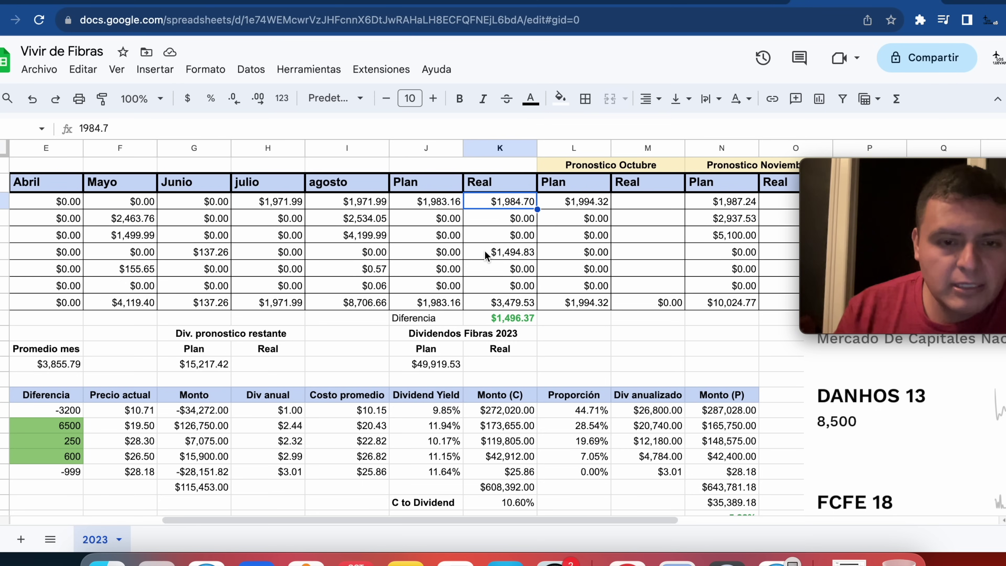
click(521, 252)
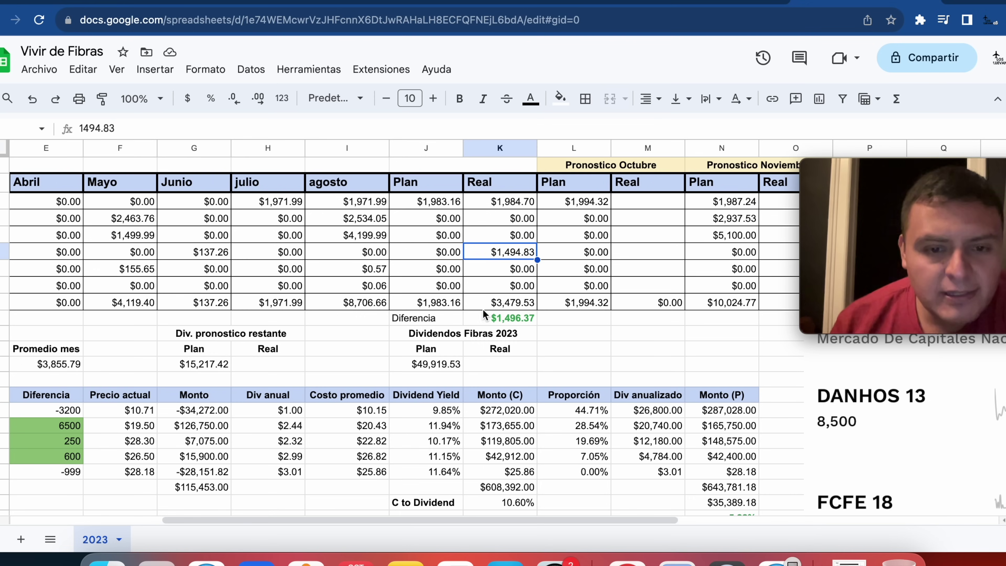
click(502, 306)
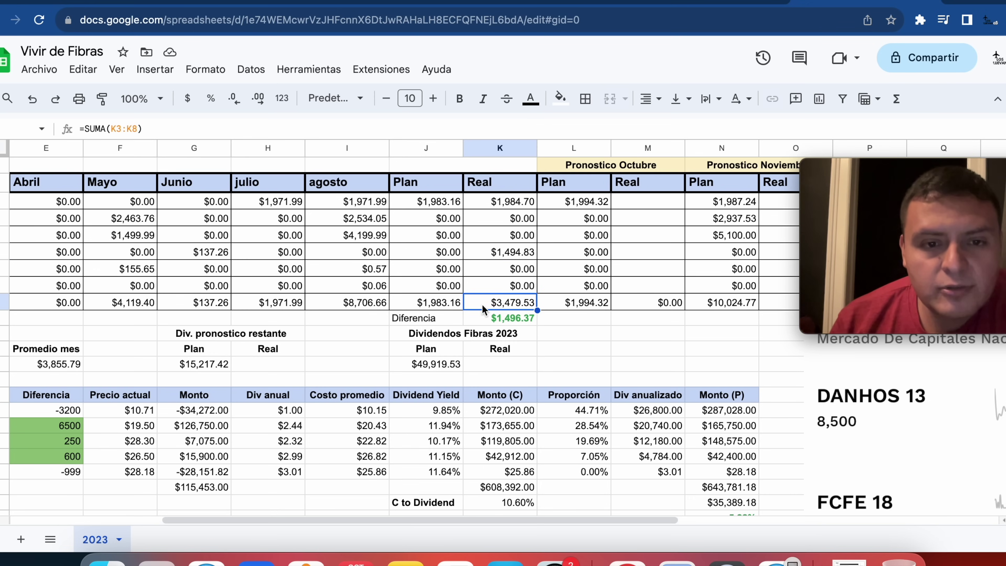
Review FMTY's forecast dividends for October through December, updating its November plan formula to =26800*0.07441507
scroll(593, 316, right, 1)
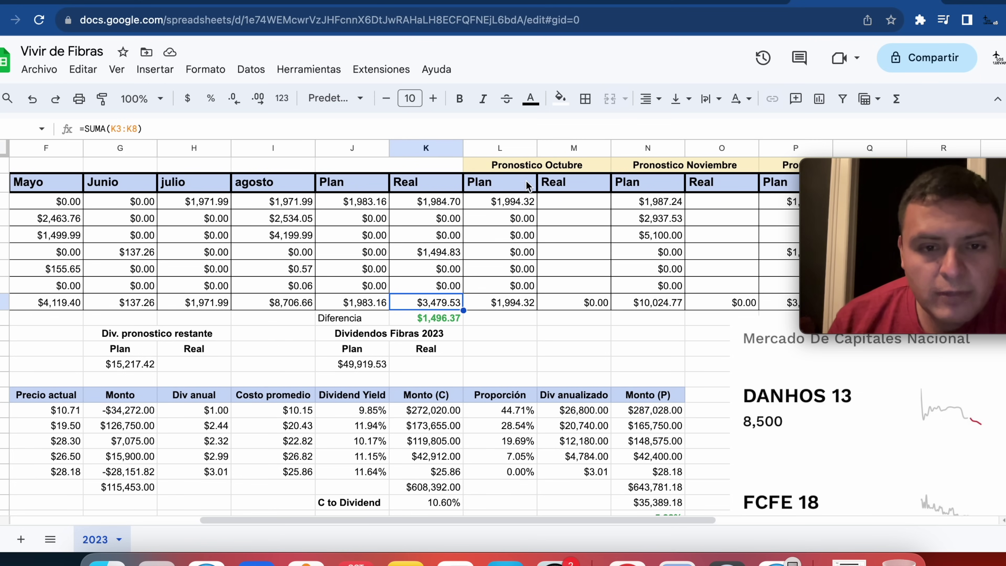
click(501, 202)
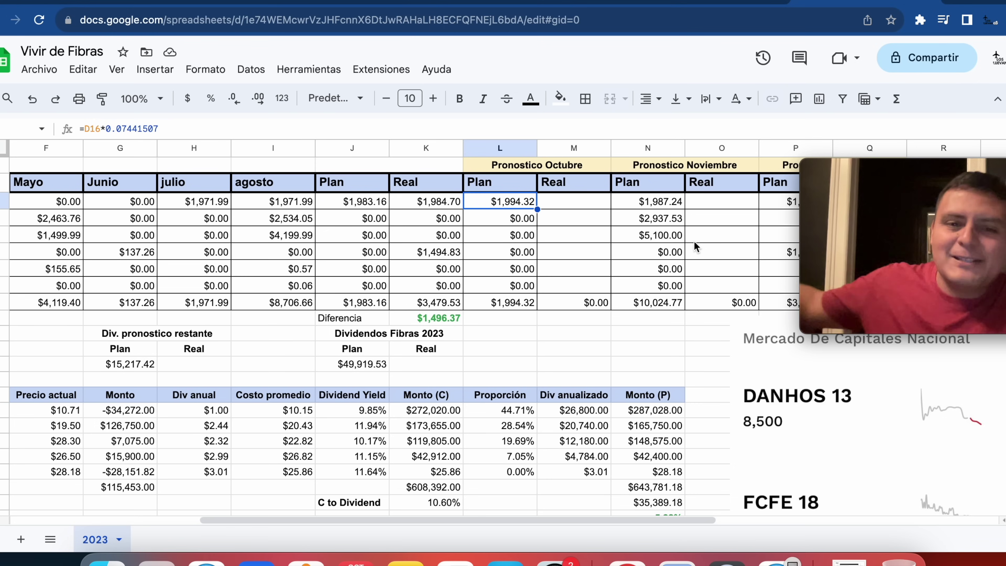
key(Right)
key(Right)
key(Right)
key(Right)
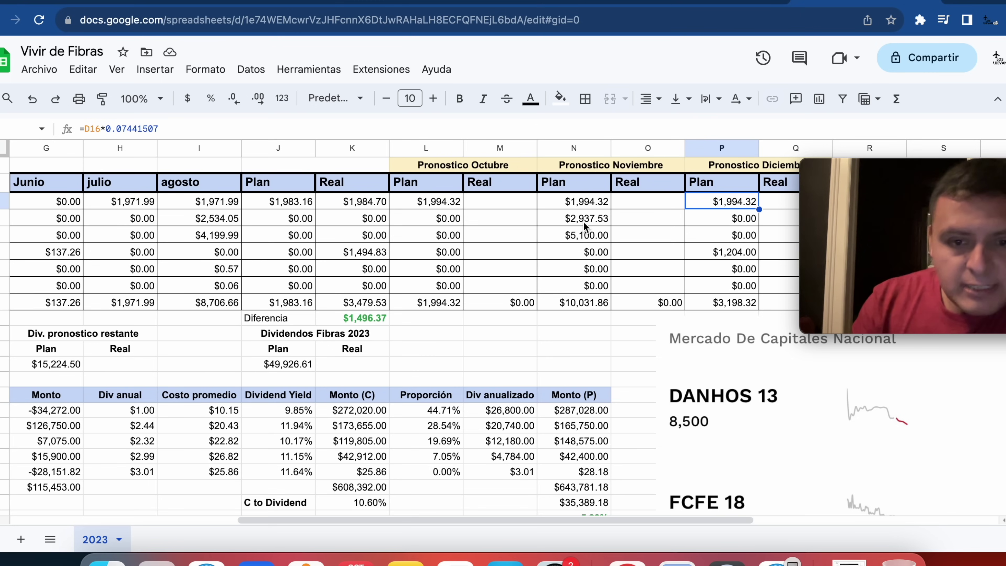
Examine the November dividend plan for FMTY, FNOVA and DANHOS, including their formulas, and the month's planned total
click(575, 202)
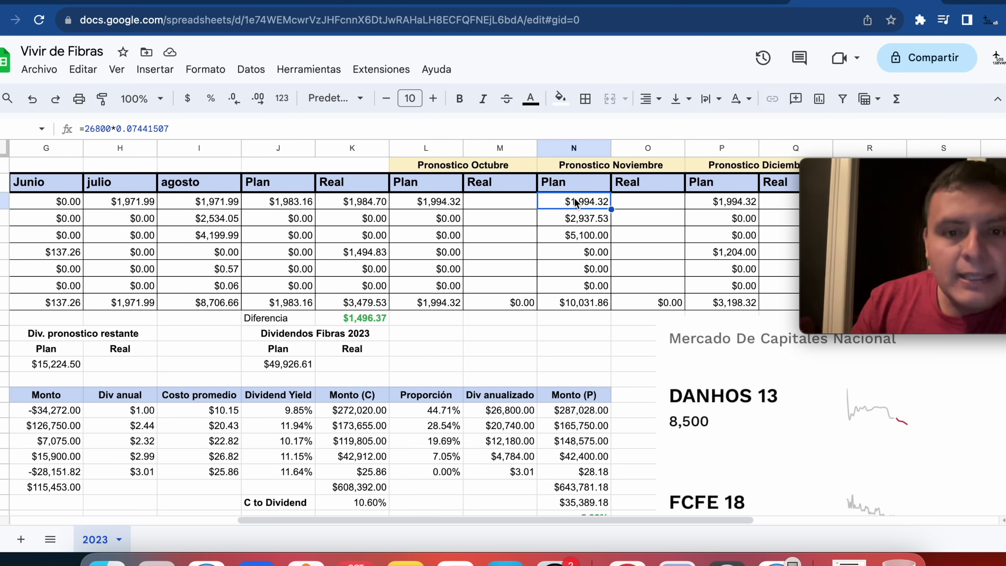
click(568, 223)
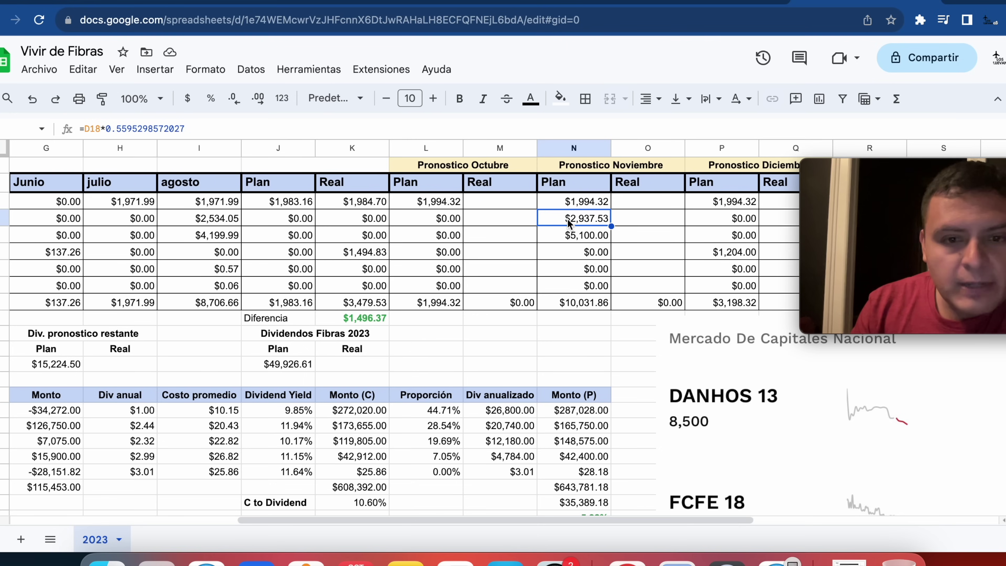
click(562, 238)
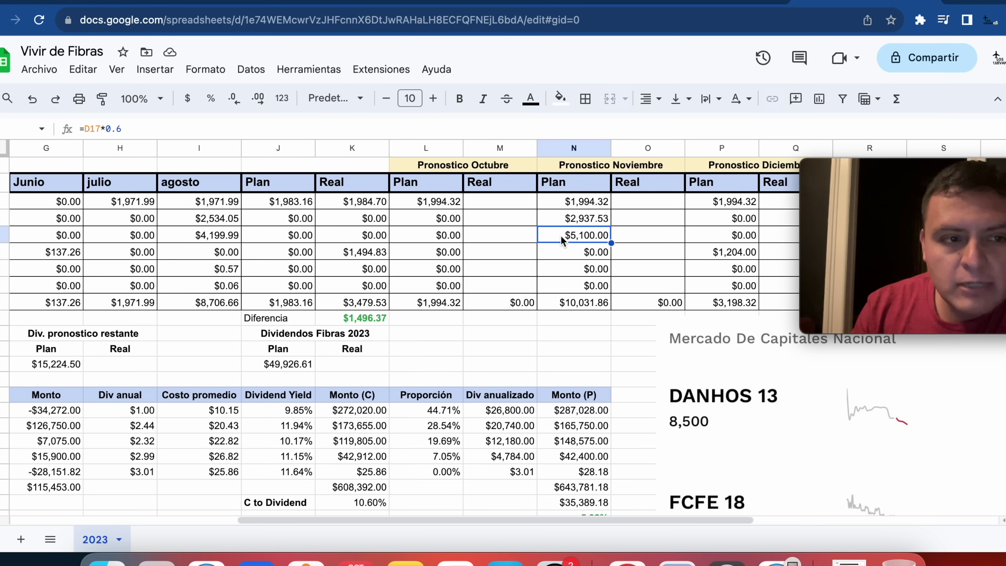
click(582, 222)
click(577, 231)
click(578, 222)
click(575, 237)
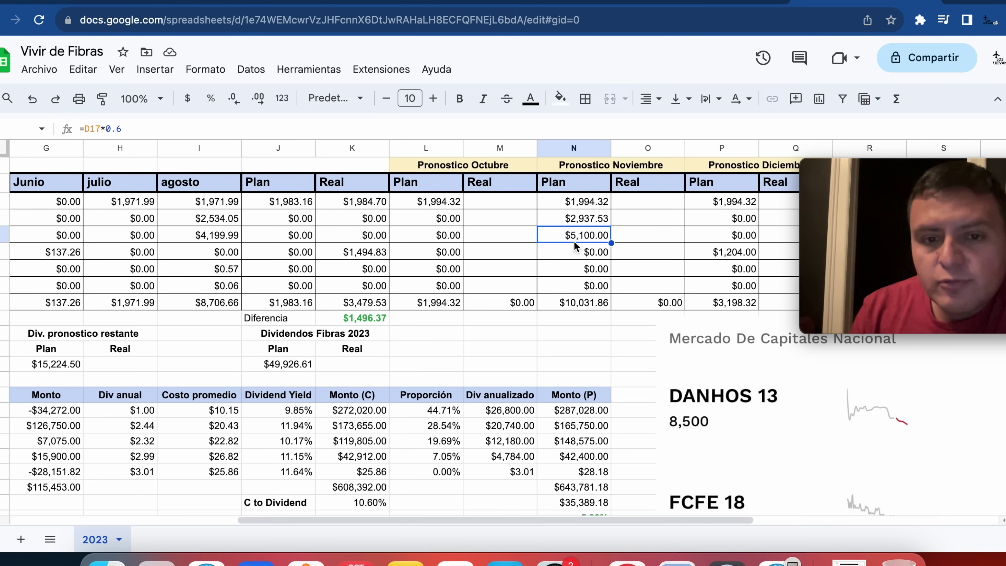
click(567, 301)
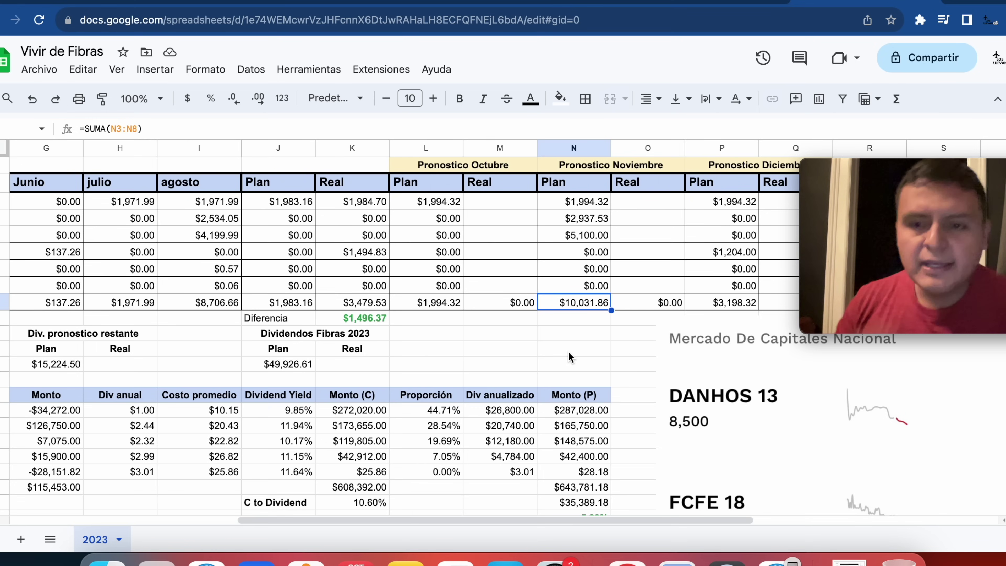
Examine the 2023 dividend summary: first semester, second semester, total received and monthly average
scroll(568, 352, left, 1)
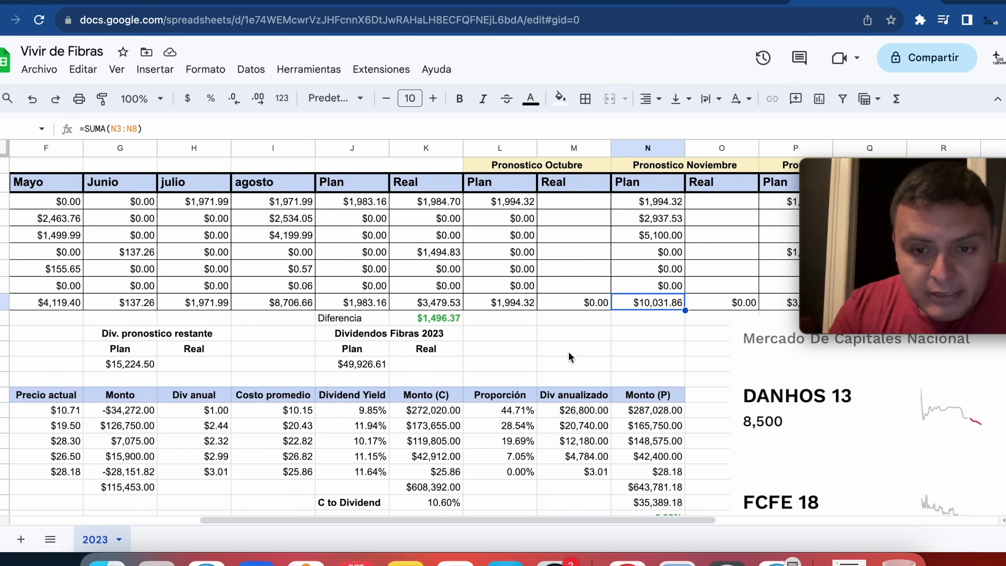
scroll(568, 351, left, 5)
click(193, 364)
click(267, 363)
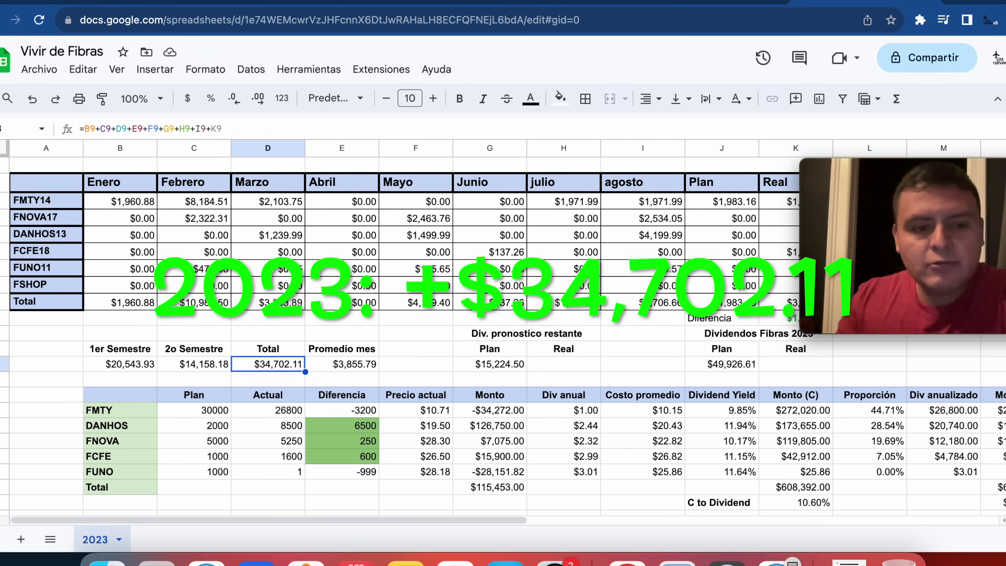
key(Left)
key(Left)
key(Left)
key(Right)
key(Right)
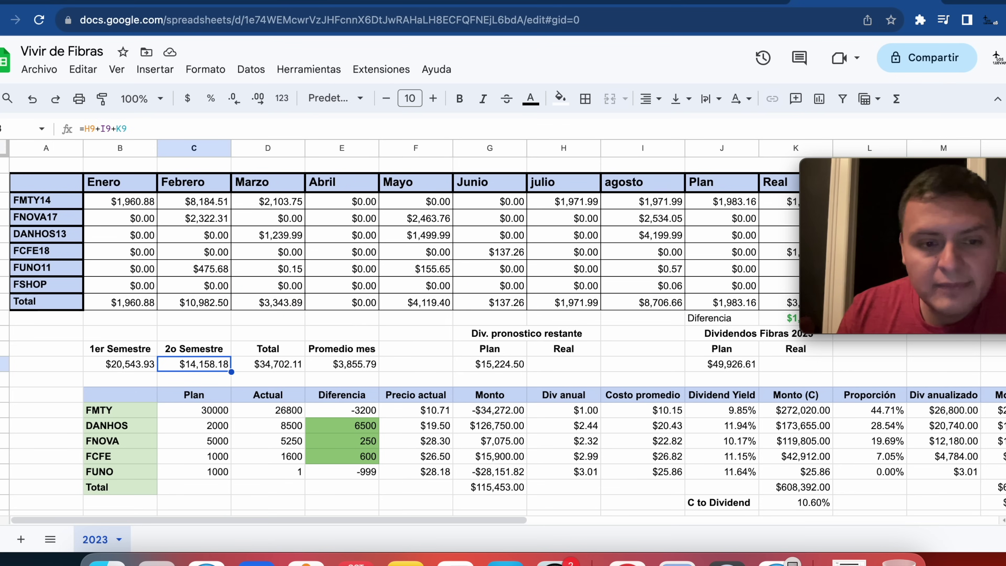
key(Right)
key(Right)
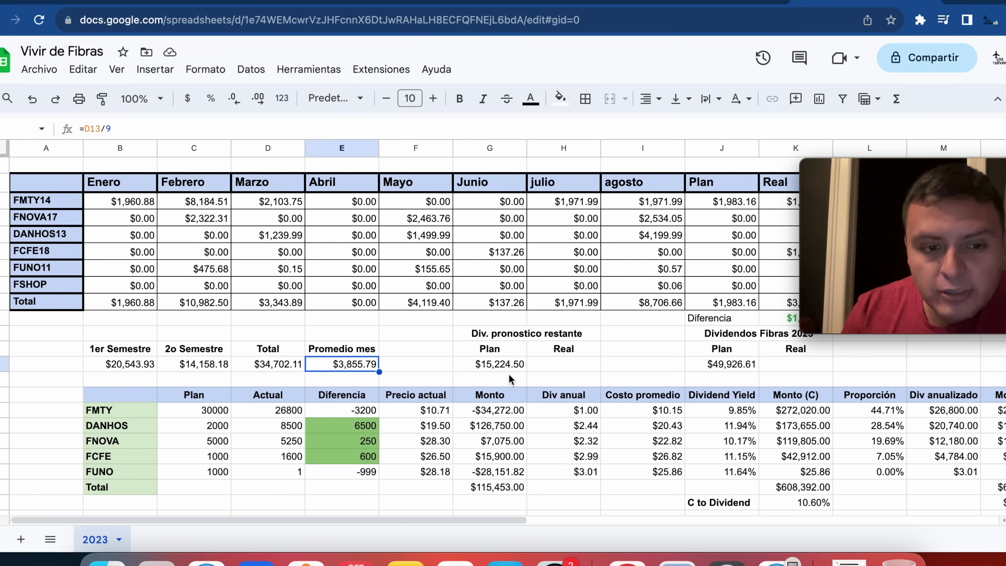
Compare the remaining forecast dividends with the total received and the full-year Dividendos Fibras 2023 plan
scroll(386, 334, right, 2)
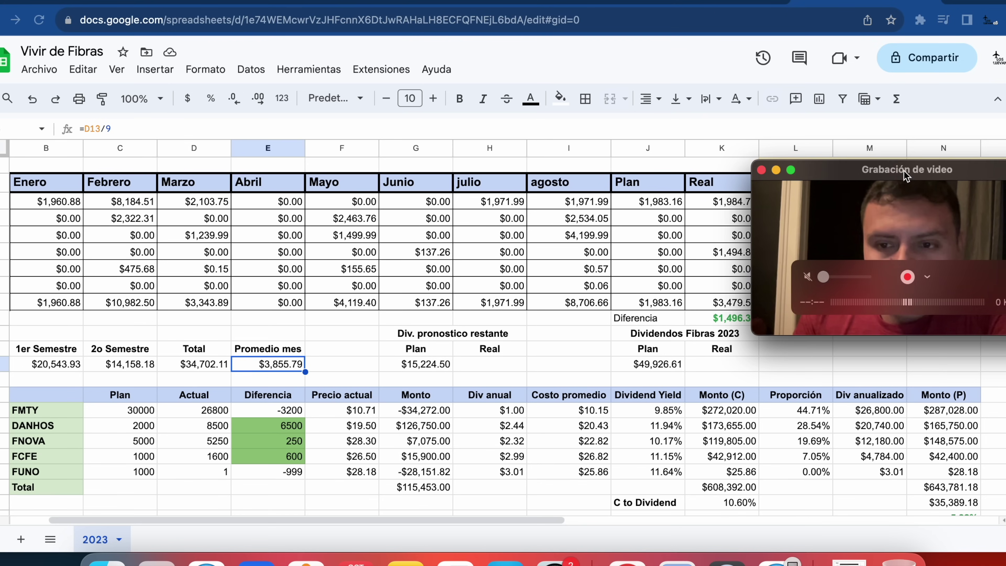
click(439, 366)
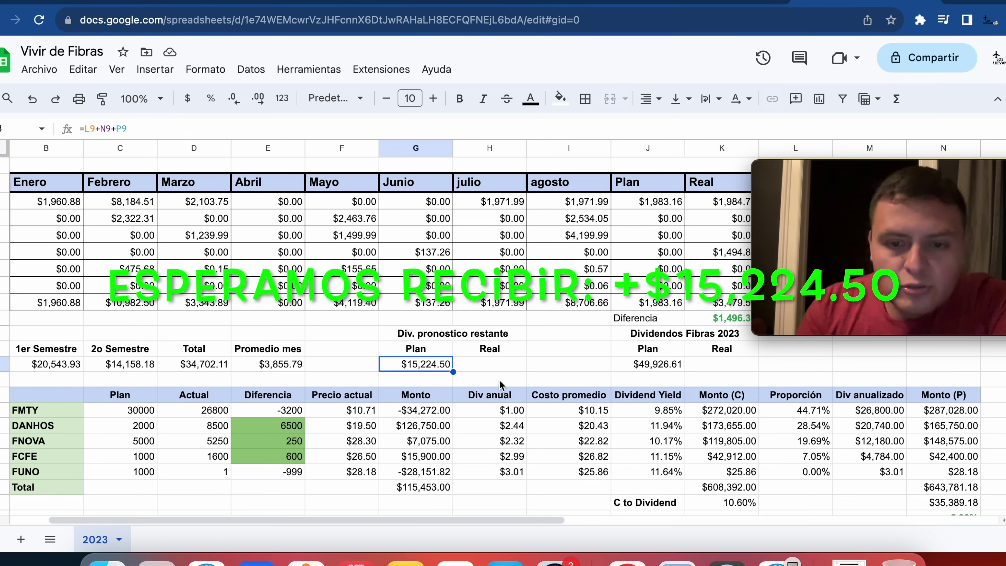
scroll(540, 376, right, 6)
click(417, 363)
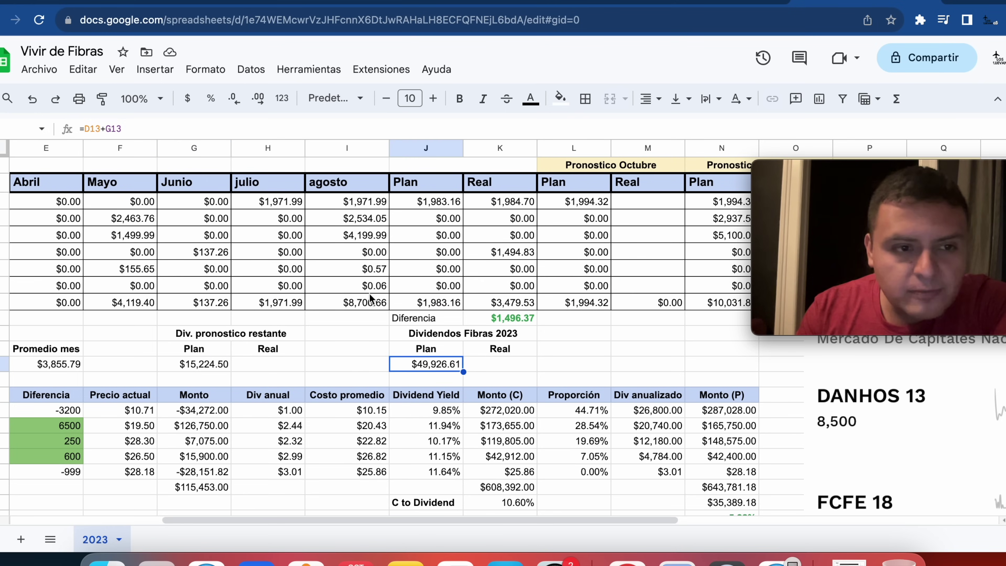
scroll(277, 364, left, 4)
click(128, 364)
click(367, 367)
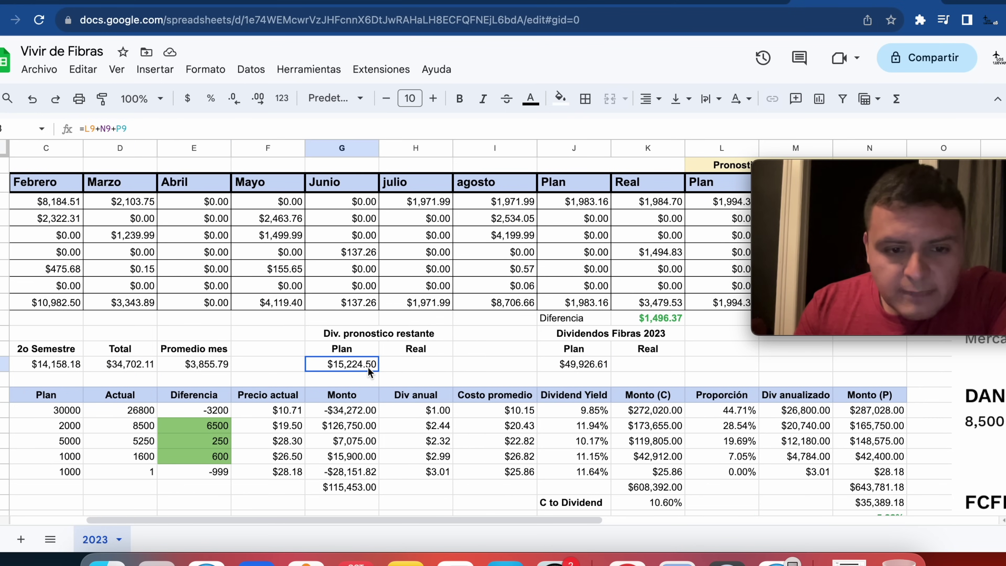
click(591, 362)
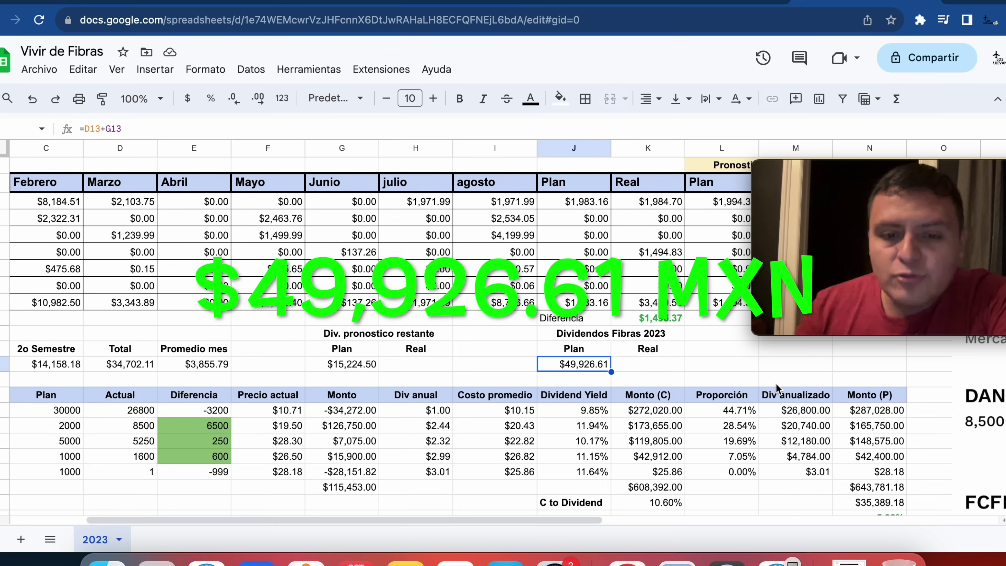
key(Right)
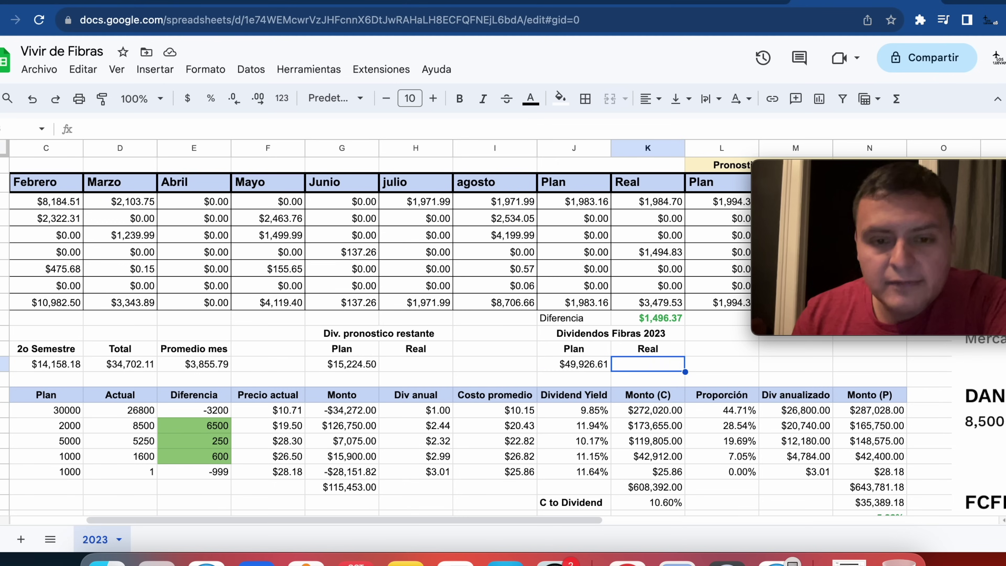
Calculate the planned monthly average for 2023 in cell I13 with the formula =J13/12
key(Left)
key(Left)
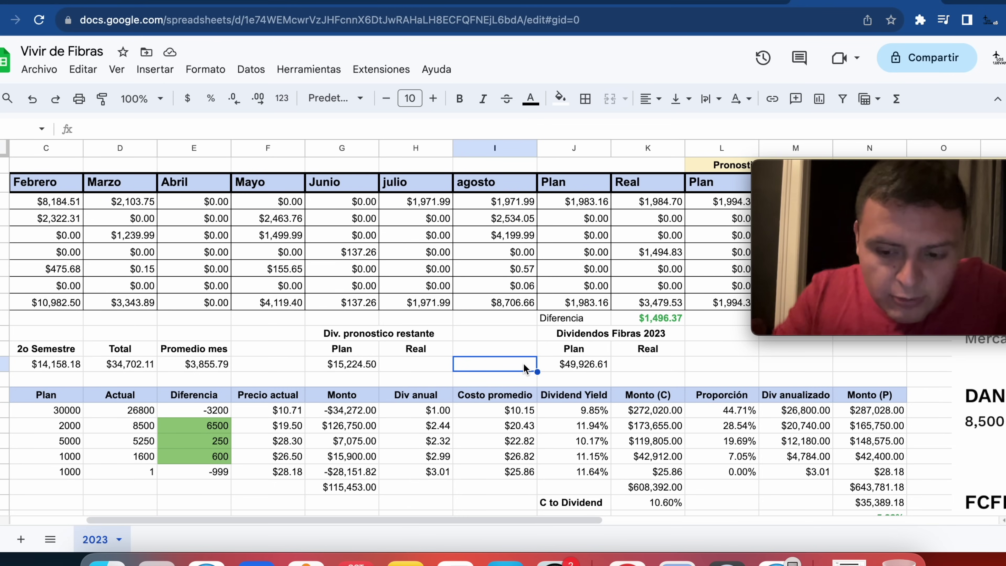
text(=)
key(Right)
text(/)
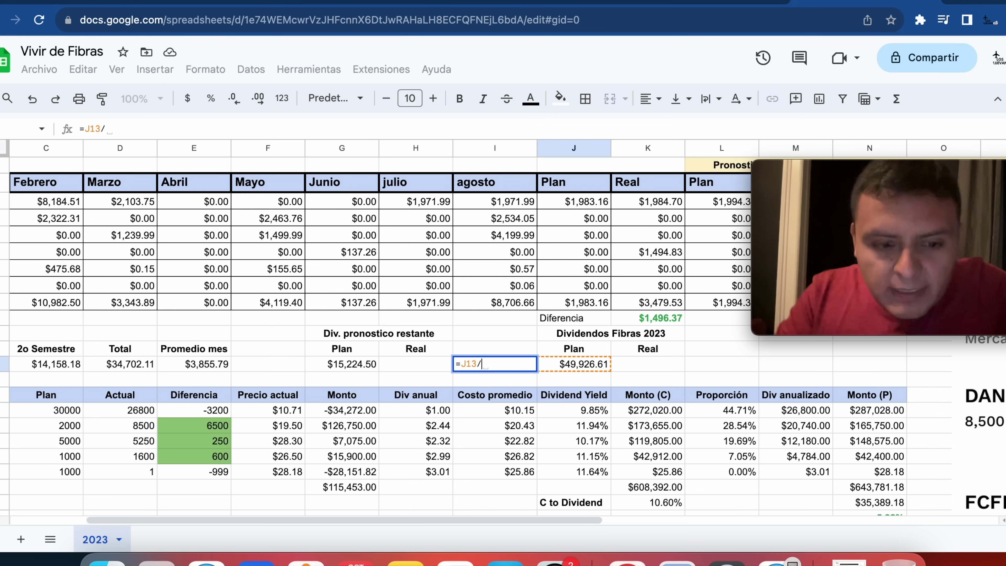
text(12)
key(Return)
click(516, 367)
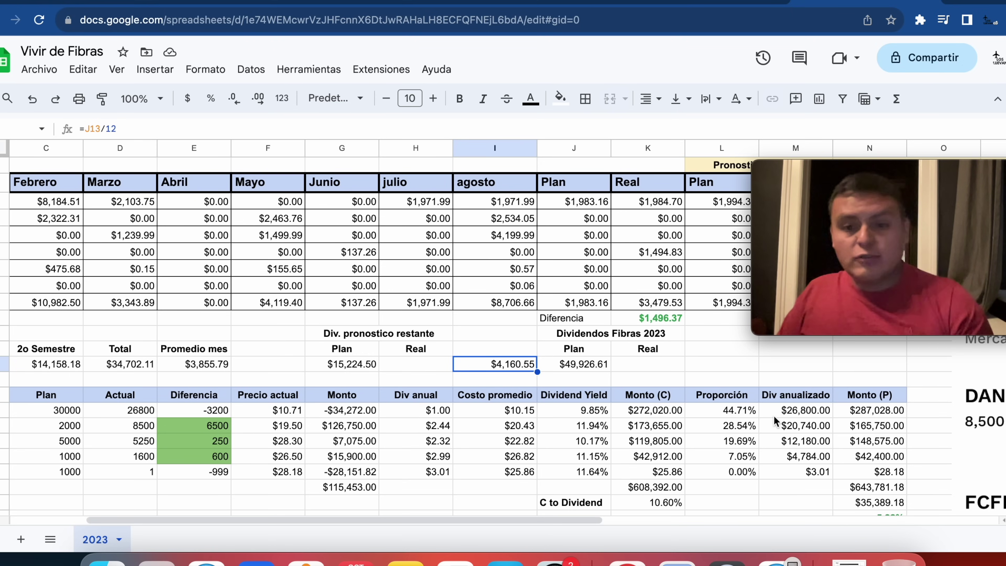
Review the Costo promedio of each fibra in the portfolio table, from FMTY down to FUNO
scroll(554, 356, down, 5)
scroll(554, 357, right, 2)
click(339, 307)
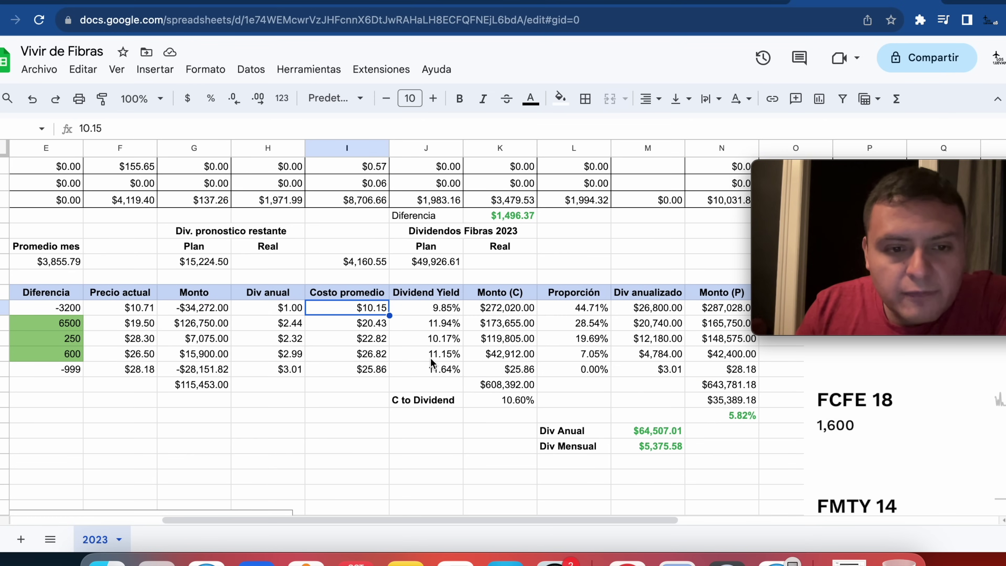
key(Down)
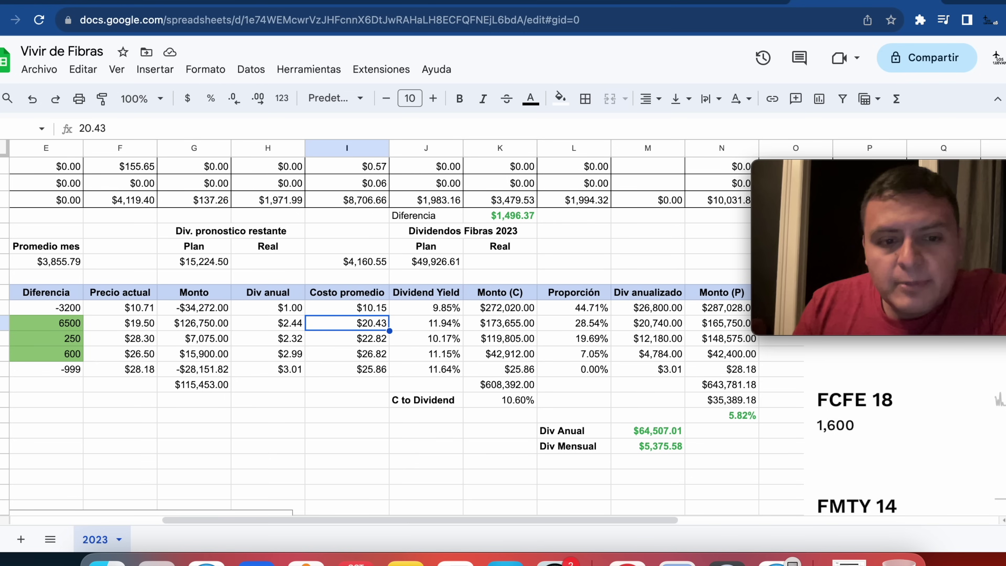
key(Down)
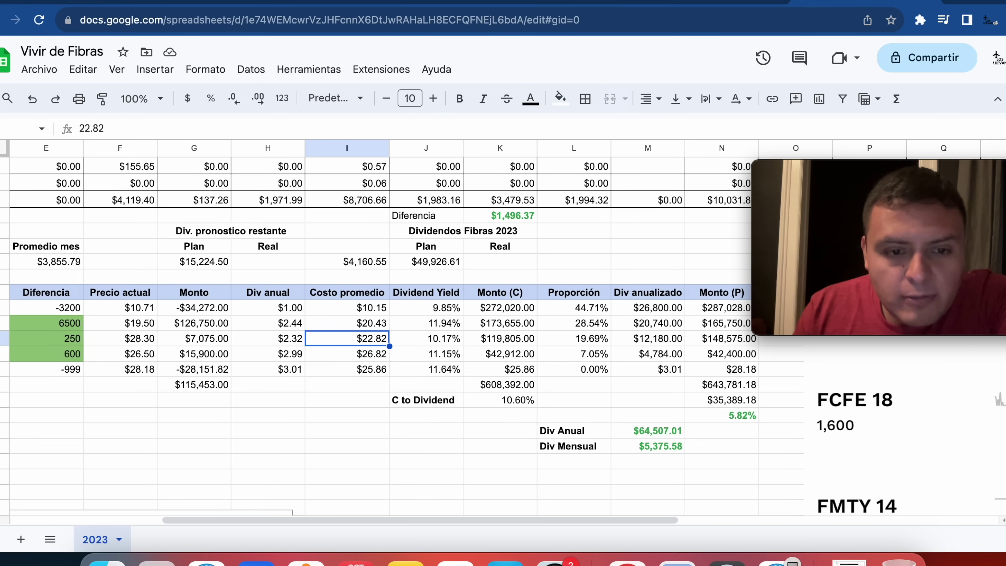
key(Down)
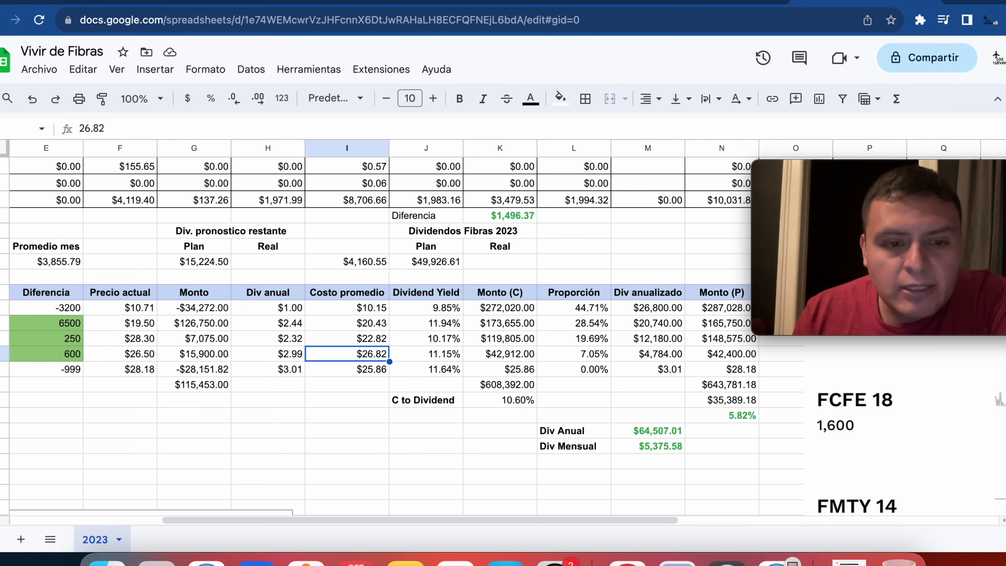
key(Down)
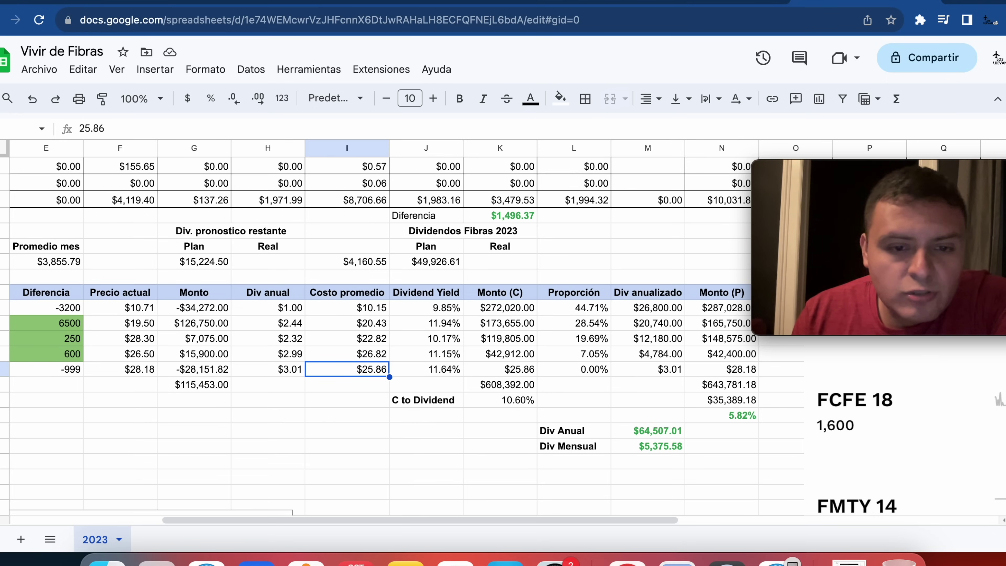
Review the Dividend Yield of each fibra from FMTY down to FUNO, ending at FUNO's Monto (C)
key(Right)
key(Up)
key(Up)
key(Up)
key(Up)
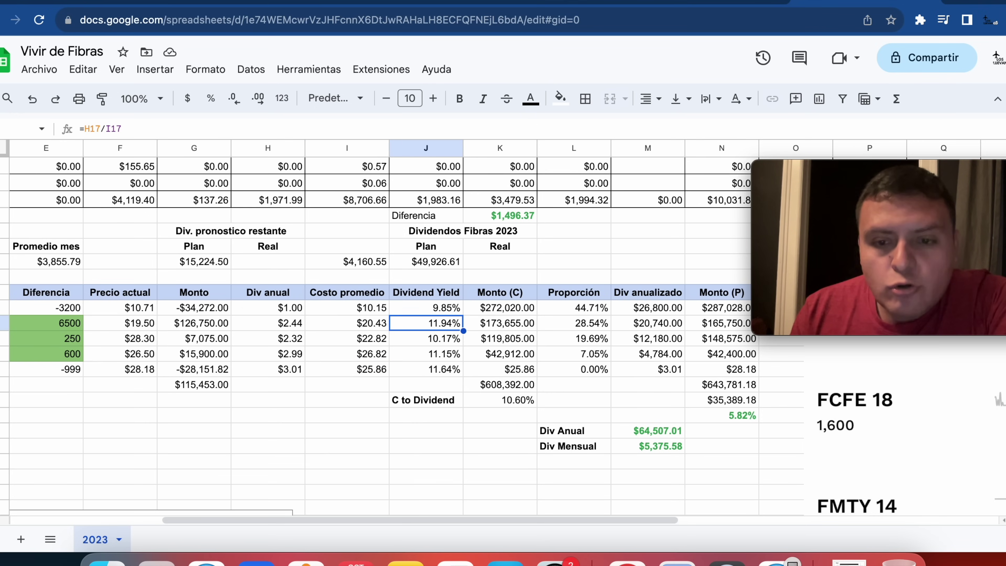
key(Down)
key(Up)
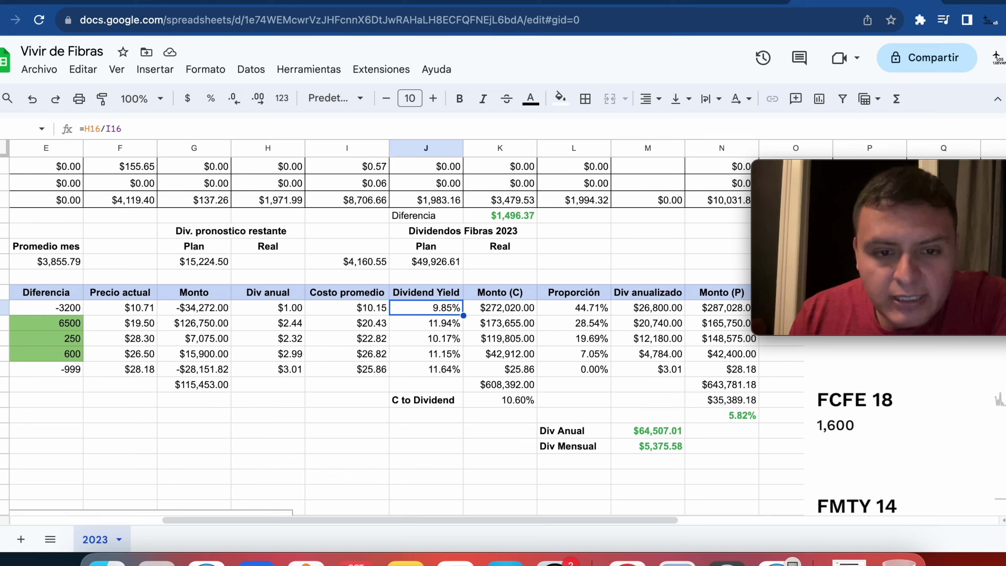
key(Down)
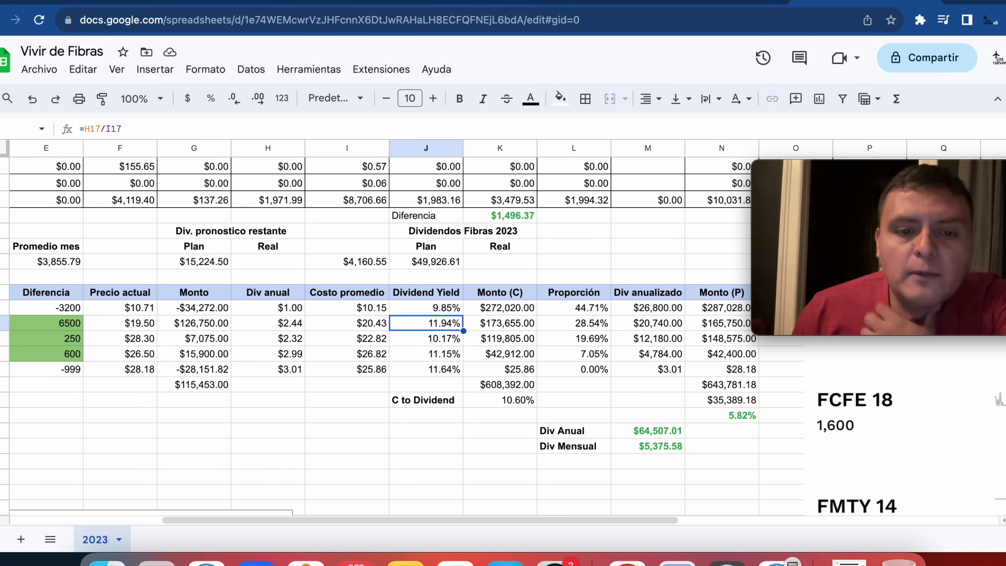
key(Down)
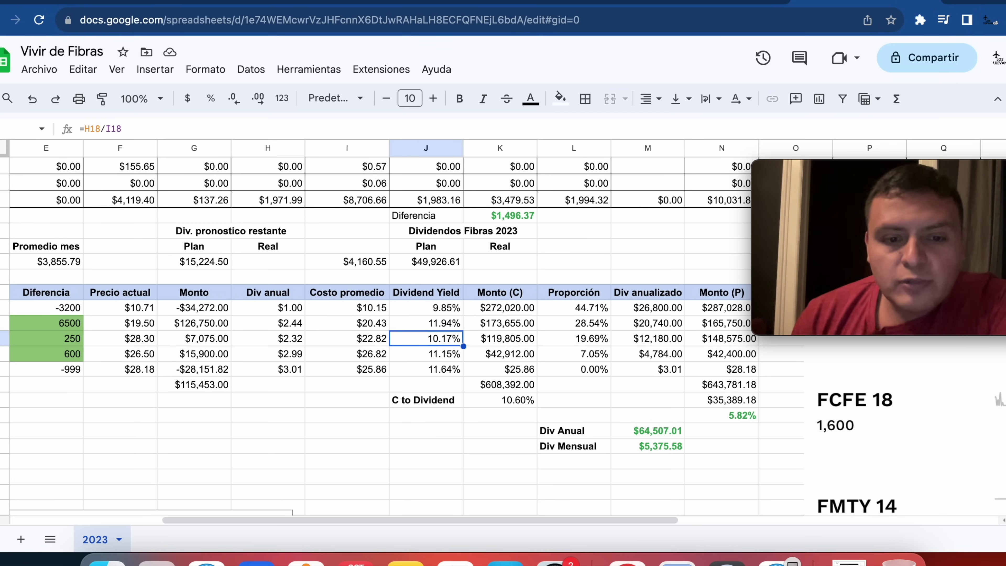
key(Down)
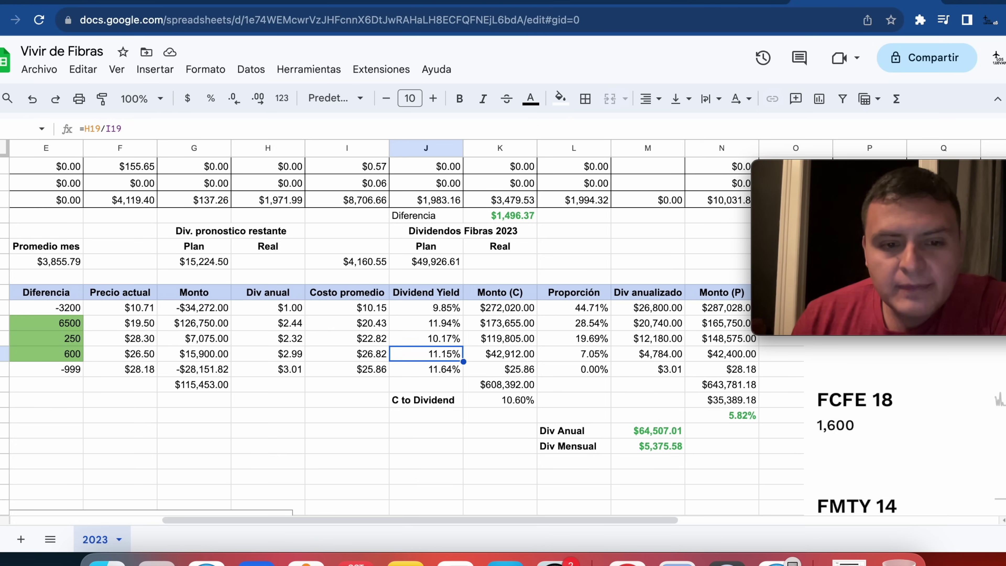
key(Down)
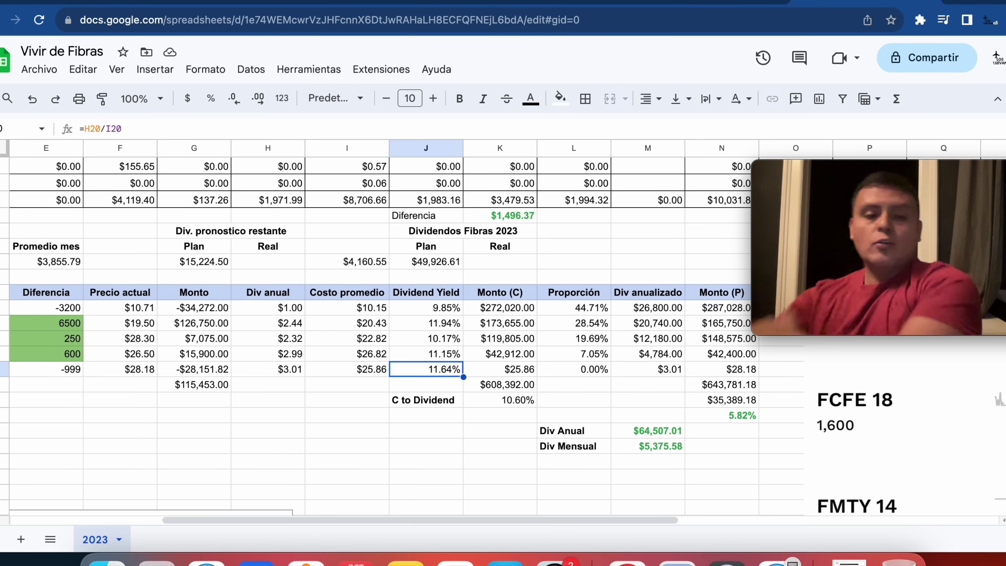
key(Right)
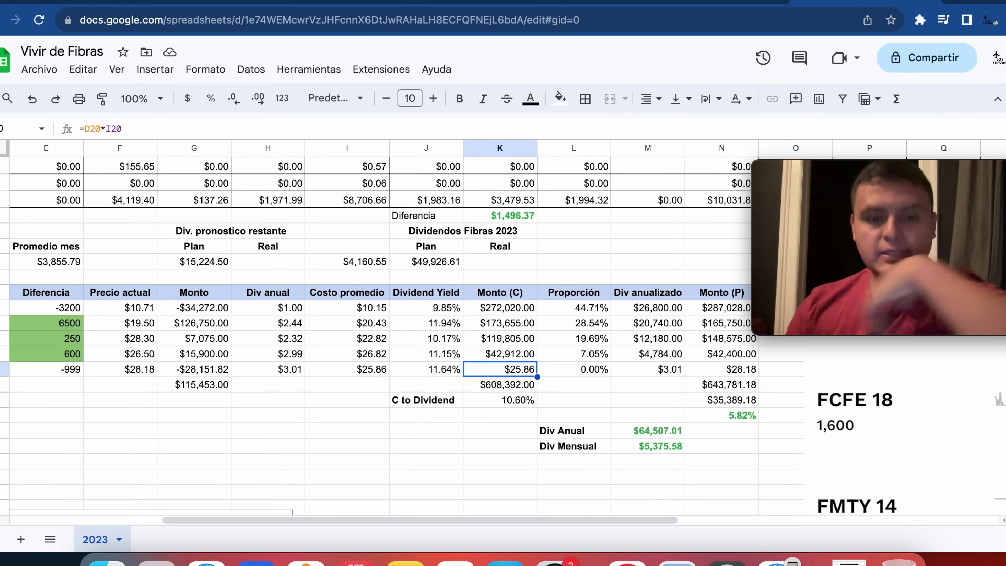
Check the sum of the Div anualizado amounts of all fibras by selecting the range M16:M21
key(Left)
key(Left)
key(Left)
key(Down)
key(Down)
key(Down)
drag(672, 309, 666, 379)
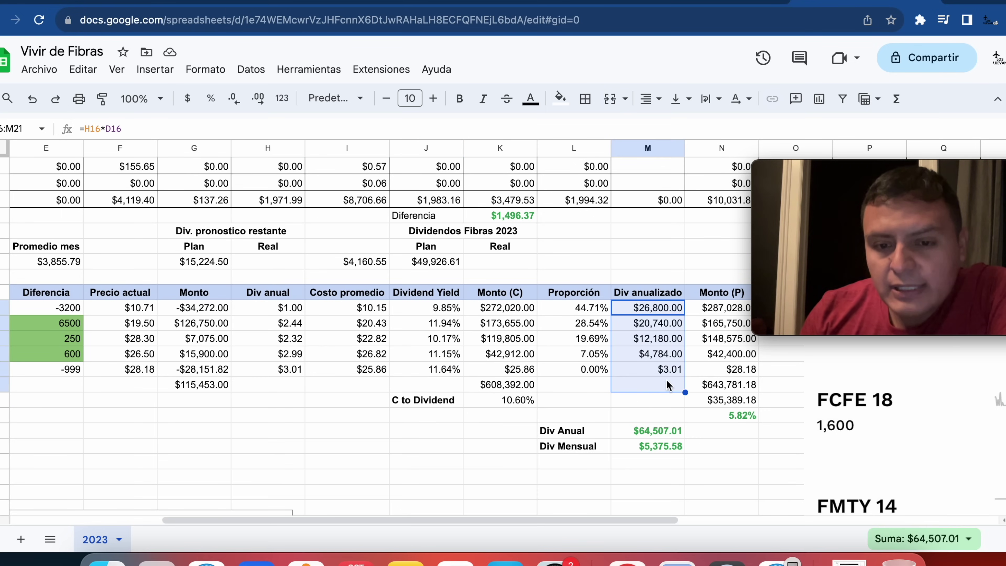
click(636, 396)
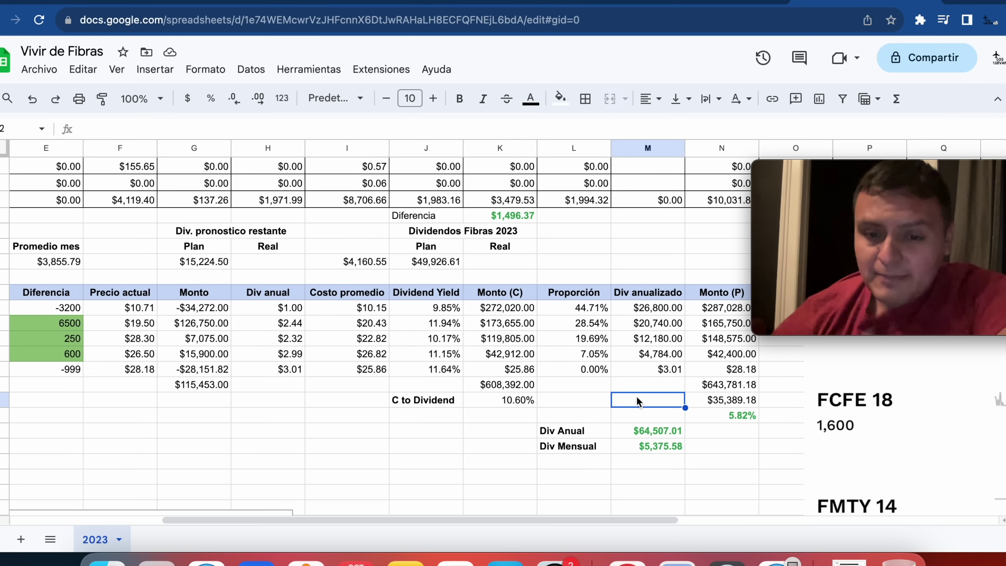
Review the Div anualizado of each fibra from FMTY down to FCFE, cells M16 to M19
key(Up)
key(Up)
key(Up)
key(Up)
key(Up)
key(Up)
key(Down)
key(Up)
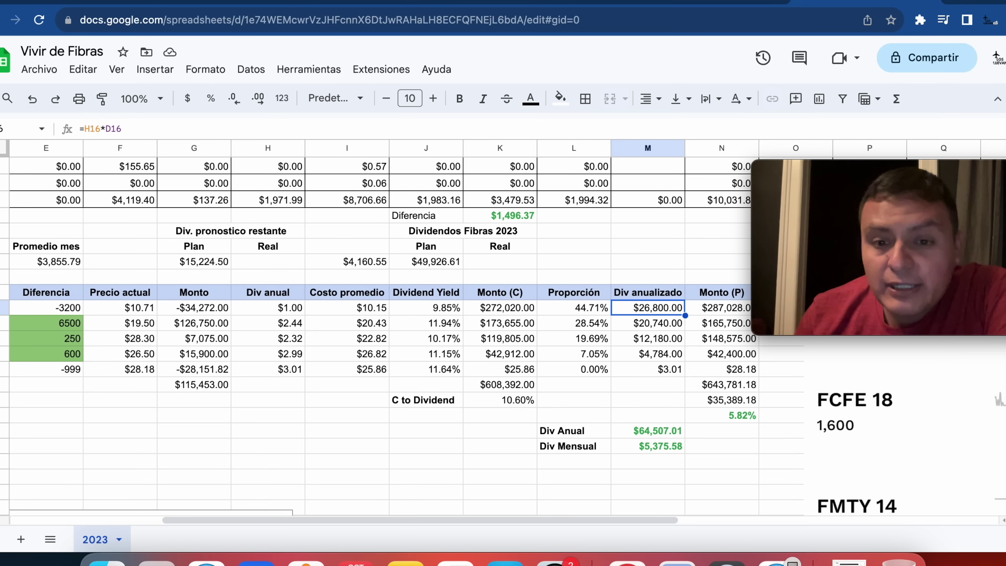
key(Down)
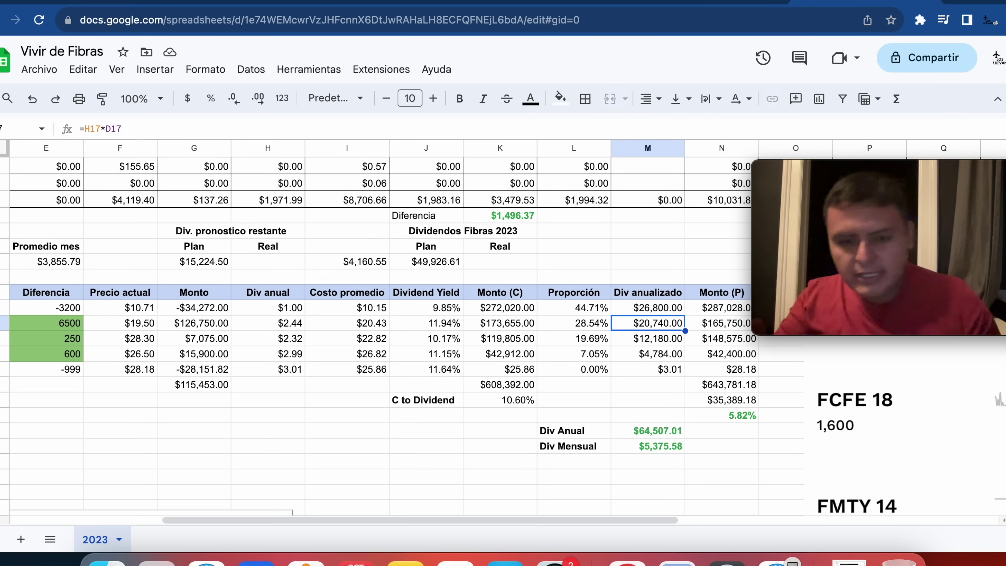
click(648, 338)
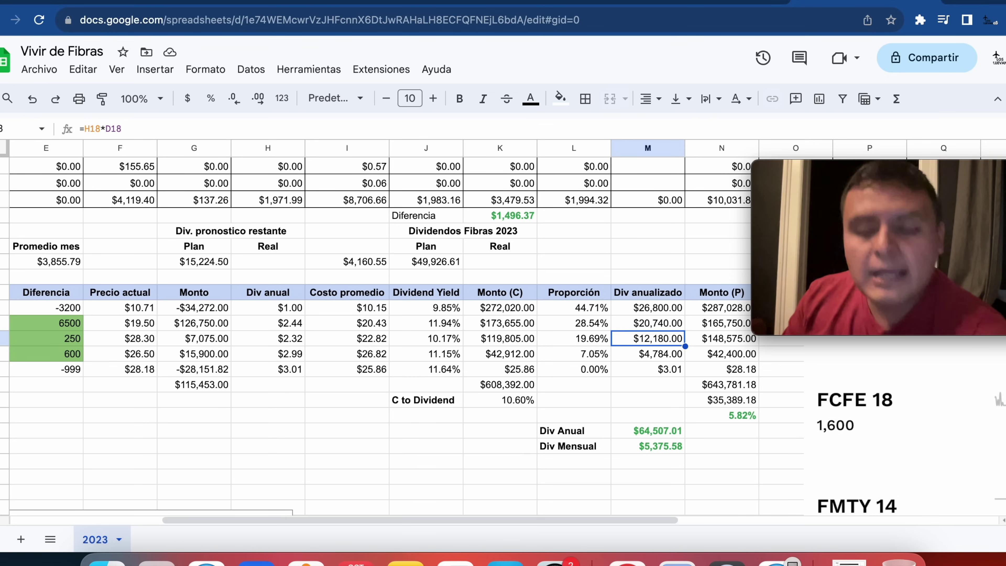
key(Down)
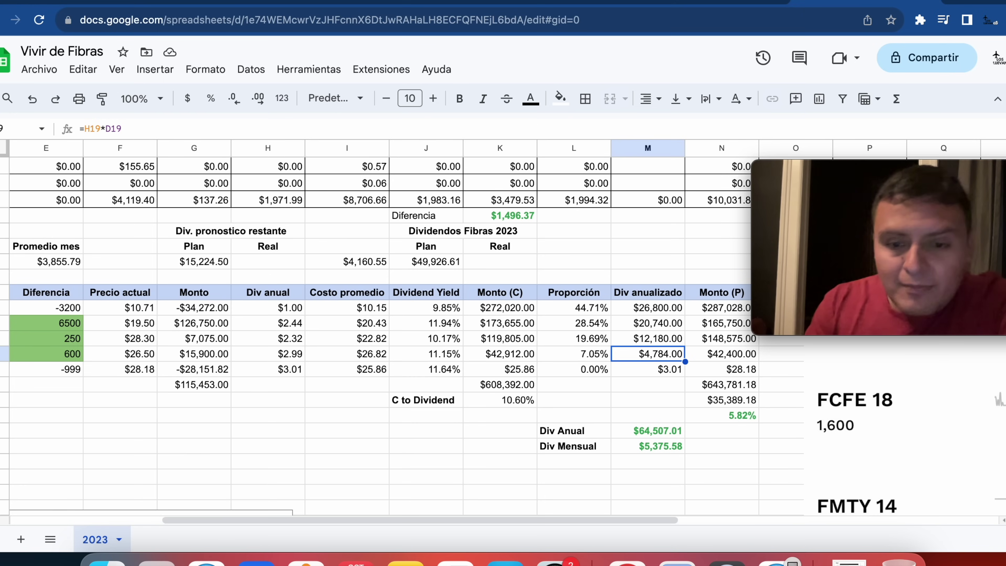
Inspect the Div Anual and Div Mensual totals in M24 and M25
click(652, 426)
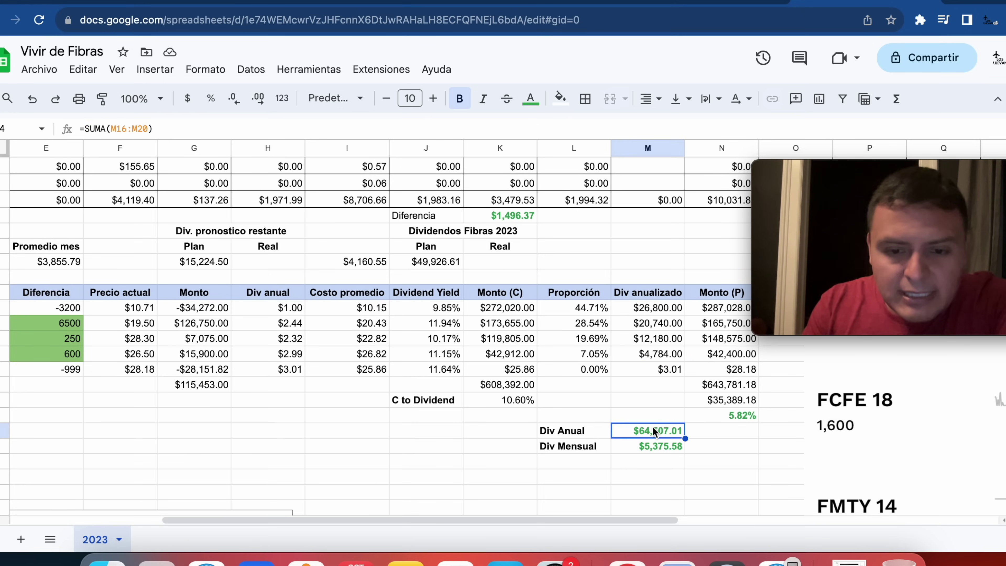
click(470, 452)
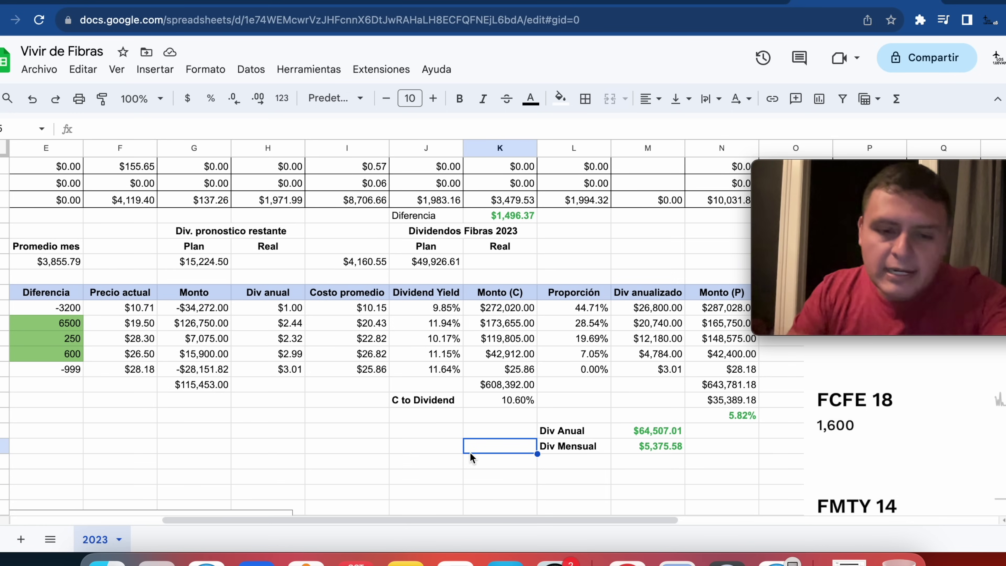
click(662, 419)
click(669, 434)
click(647, 464)
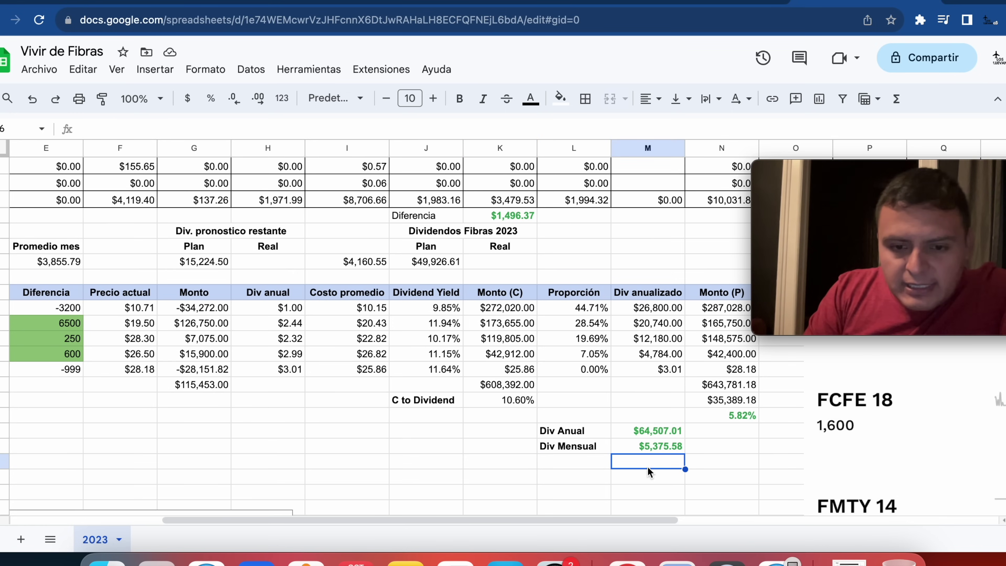
click(653, 429)
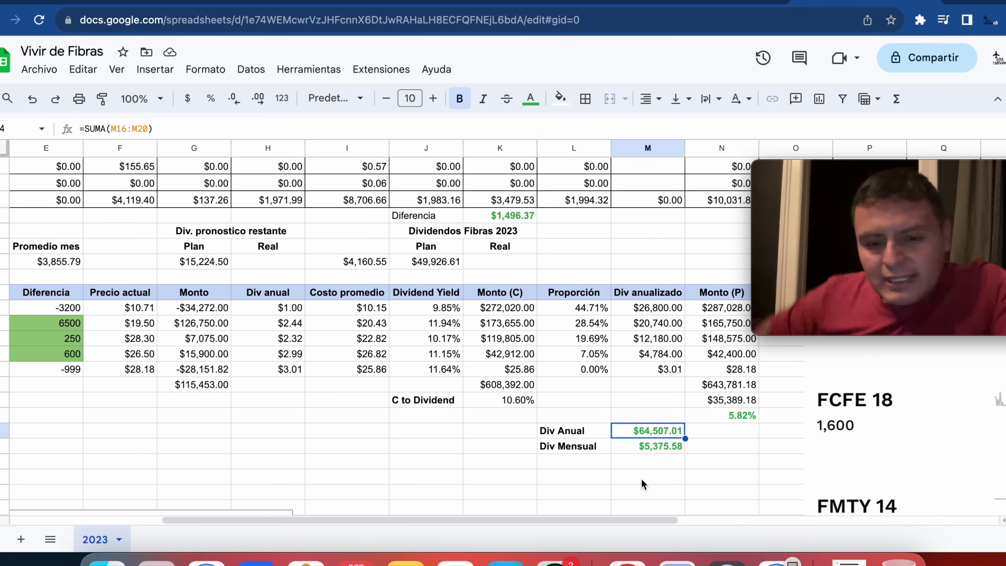
key(Down)
key(Up)
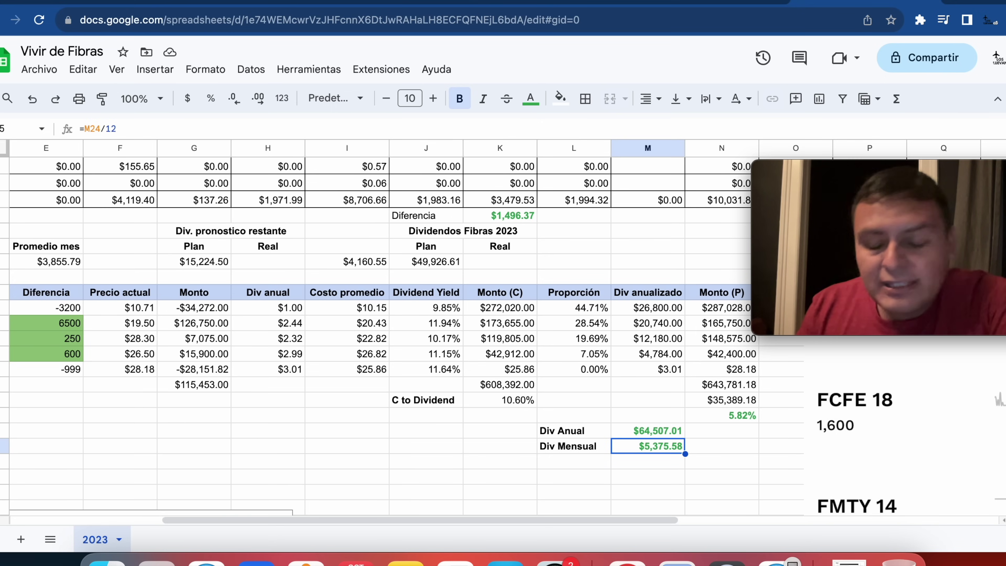
Check the portfolio's gain amount and percentage below Monto (P), and the C to Dividend ratio in K22
scroll(396, 317, right, 3)
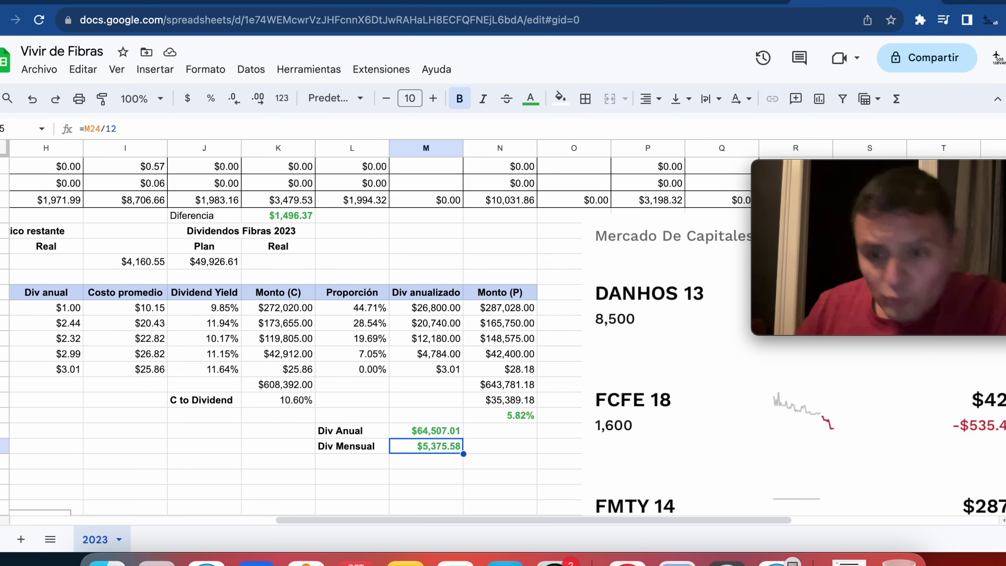
click(505, 404)
click(491, 418)
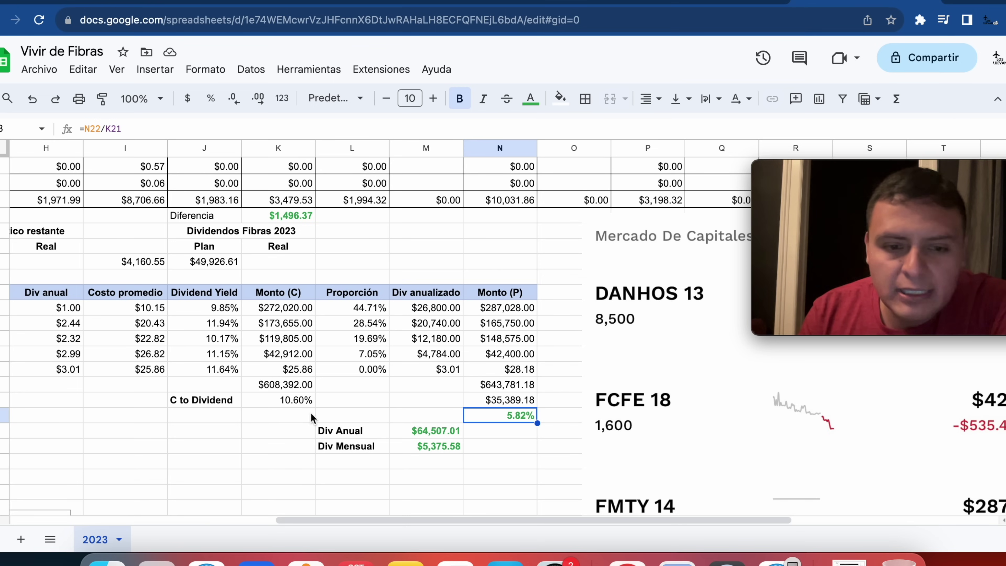
scroll(226, 436, left, 2)
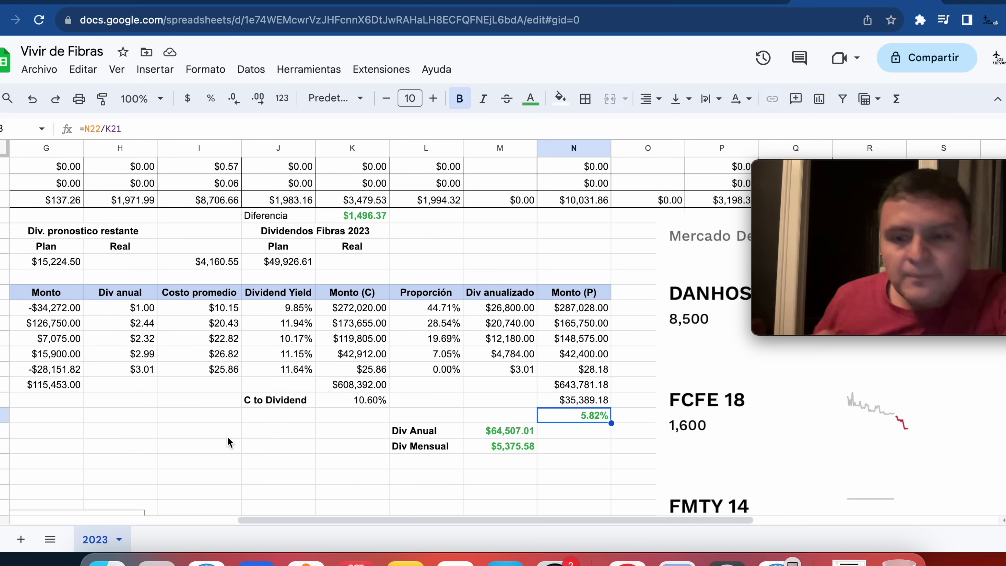
click(345, 399)
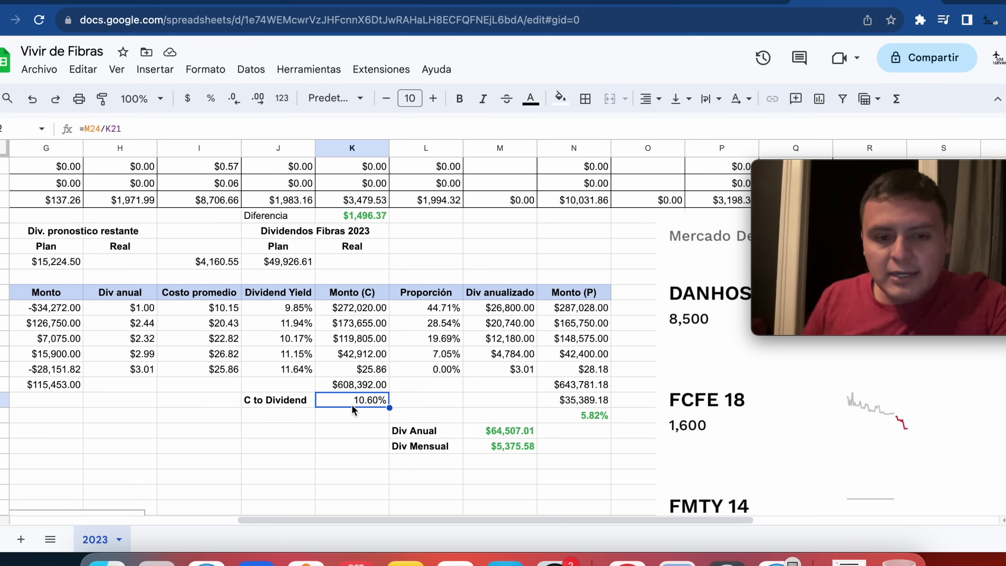
Review the share count, market value and gain or loss of each holding in the Mercado De Capitales Nacional image, from DANHOS 13 to FUNO 11
scroll(352, 406, right, 5)
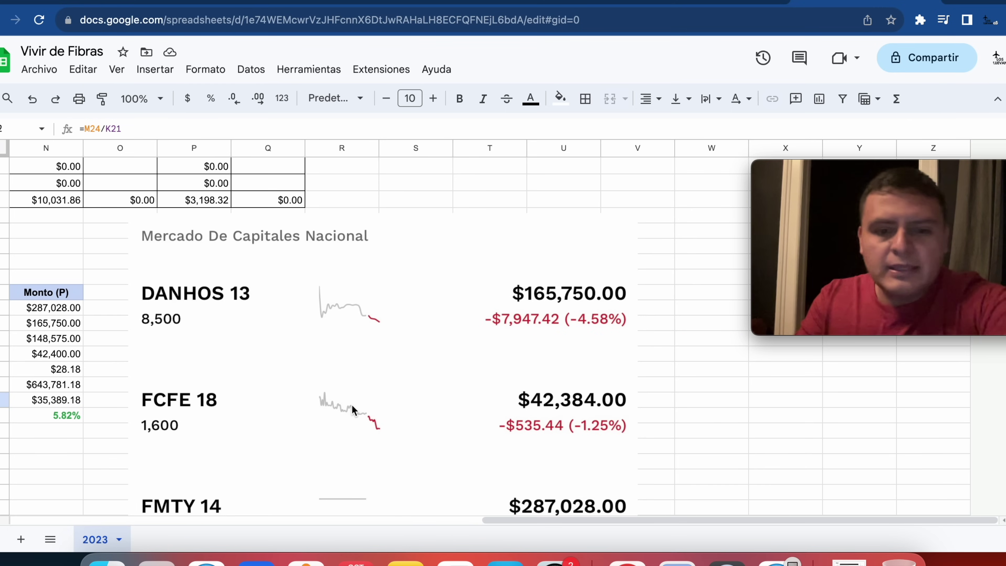
scroll(351, 404, down, 3)
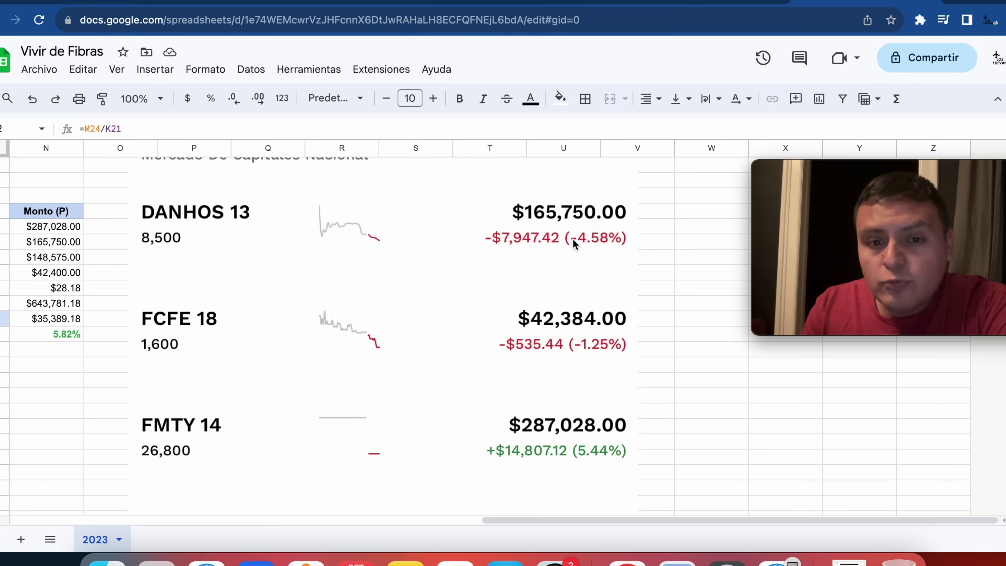
scroll(263, 362, down, 1)
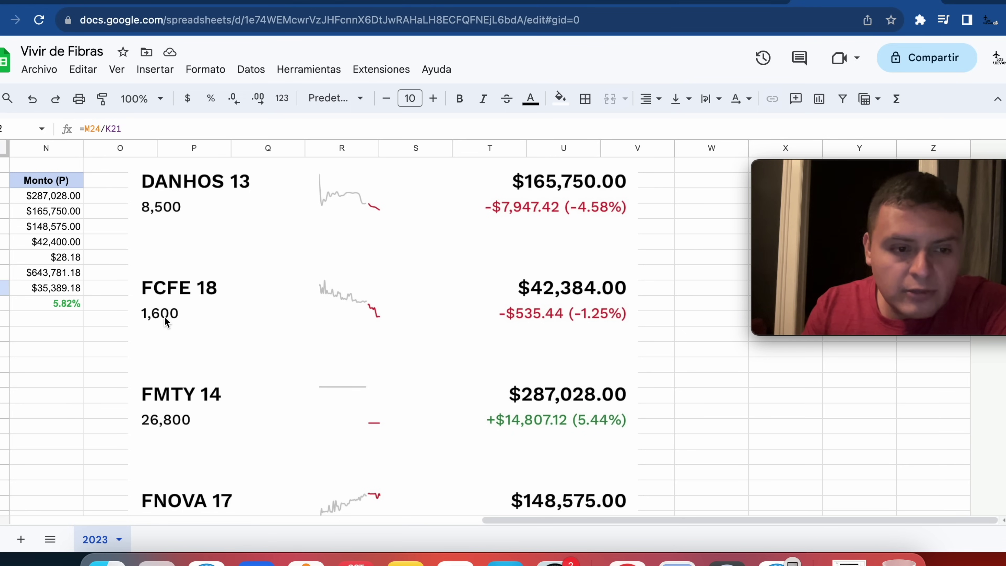
scroll(176, 321, down, 3)
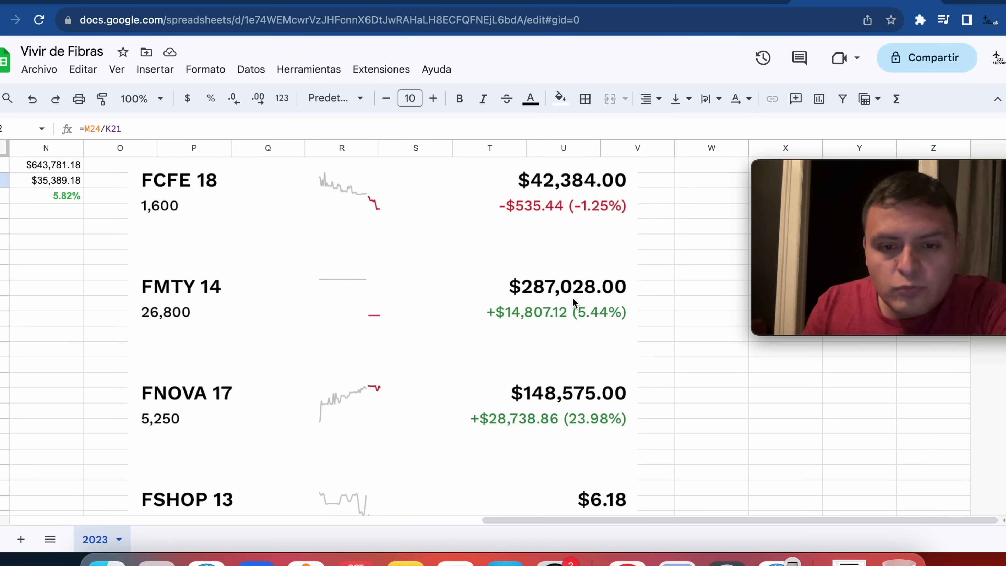
scroll(574, 303, down, 1)
scroll(574, 303, down, 2)
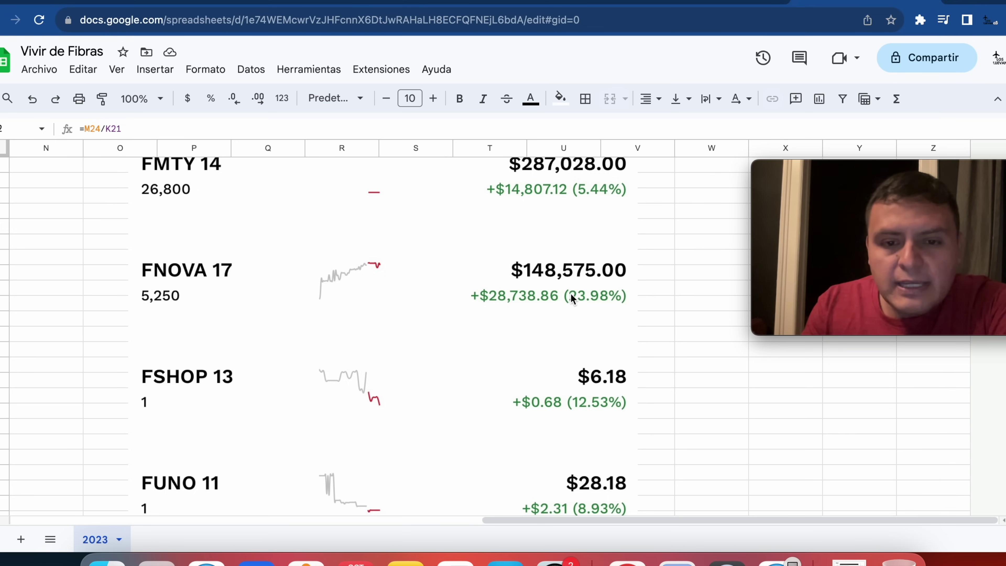
scroll(605, 303, down, 2)
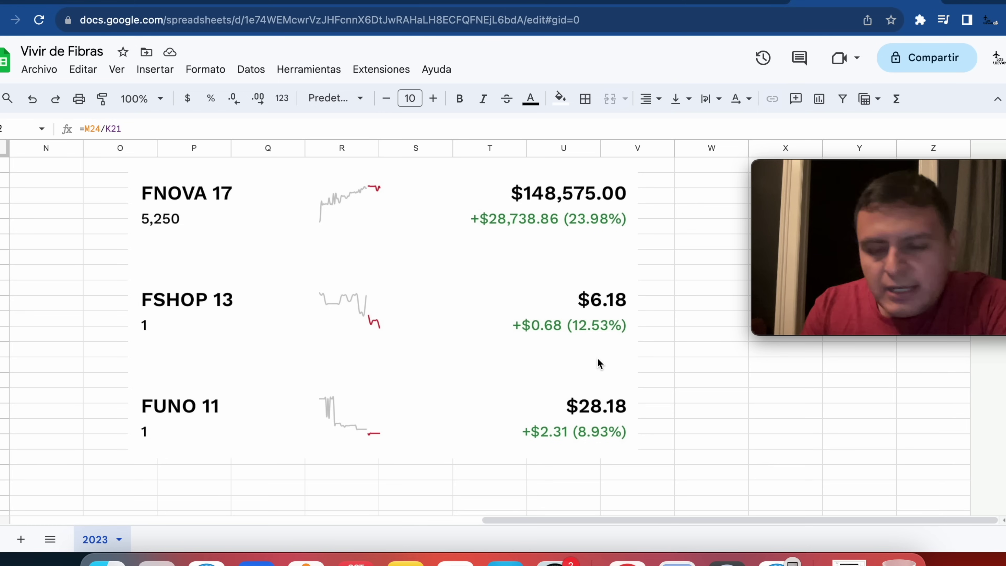
scroll(536, 359, up, 3)
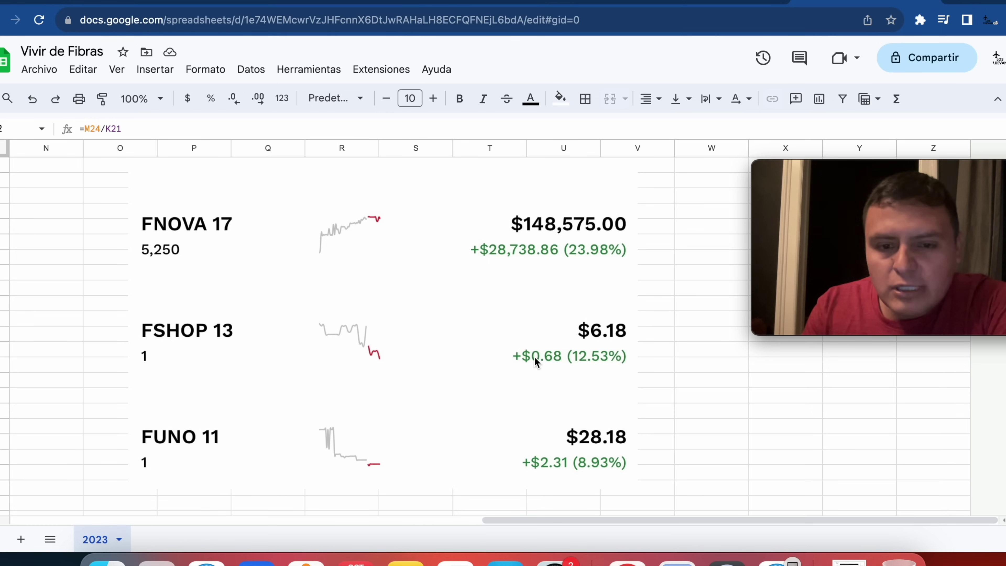
Return to the portfolio table and review it from Monto (P) back to the Plan and Actual holdings
scroll(534, 358, up, 8)
scroll(535, 358, left, 8)
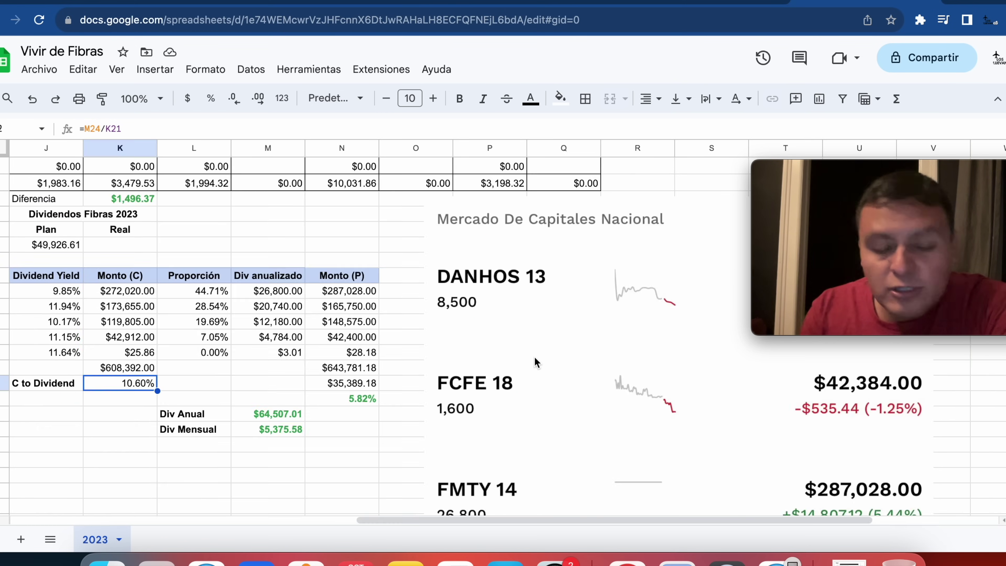
scroll(535, 358, left, 2)
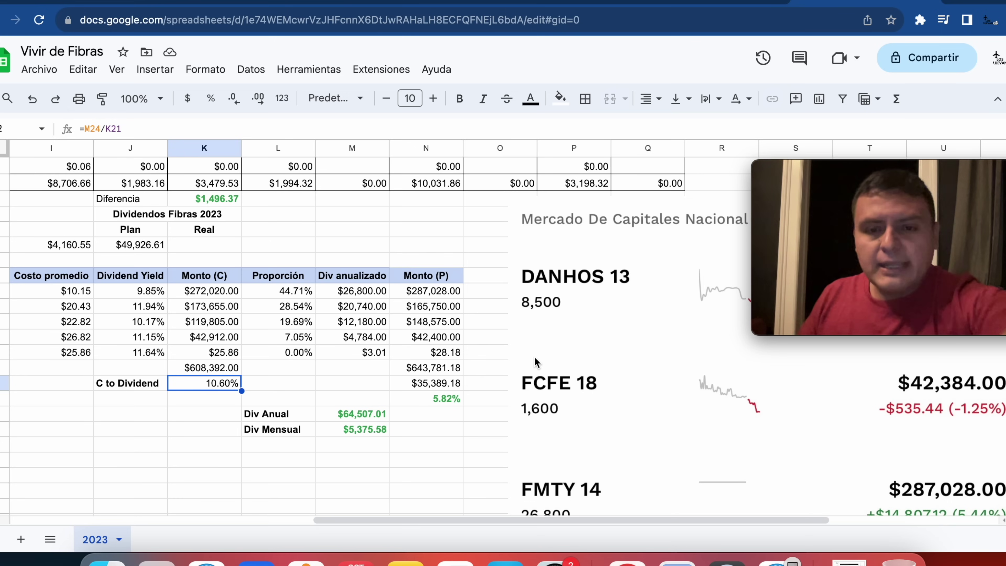
scroll(533, 361, left, 2)
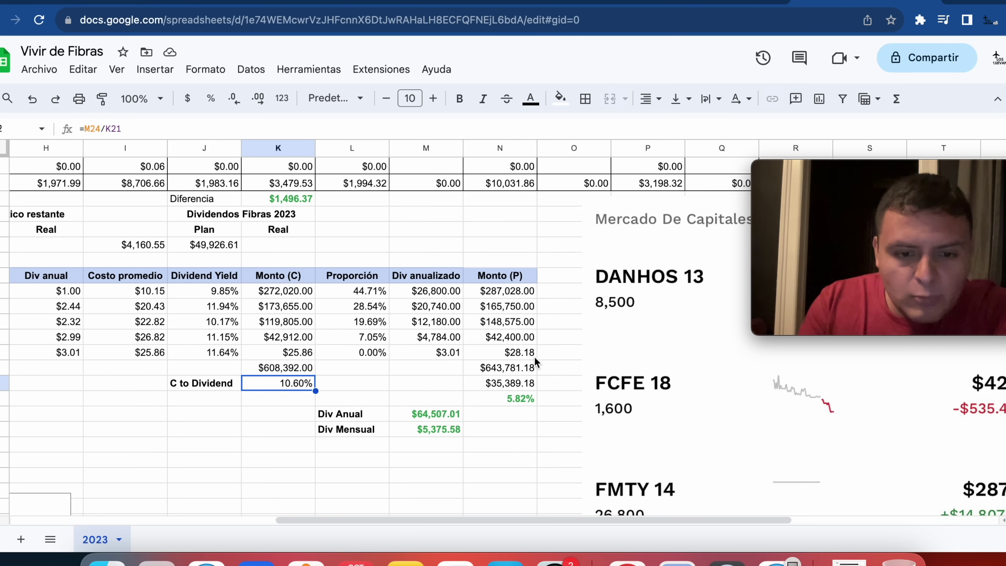
scroll(534, 356, down, 1)
scroll(534, 356, down, 2)
scroll(534, 356, up, 1)
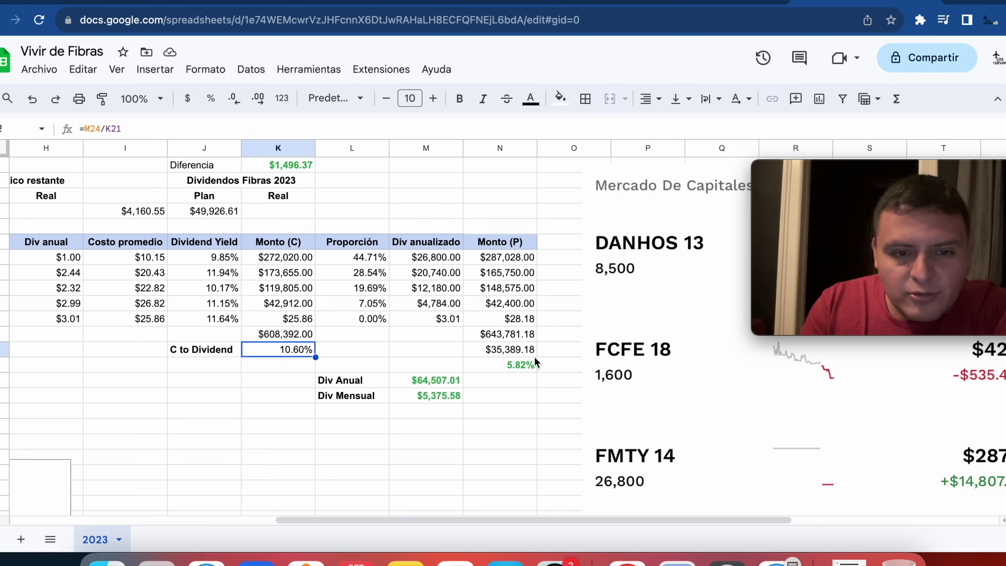
scroll(533, 356, left, 3)
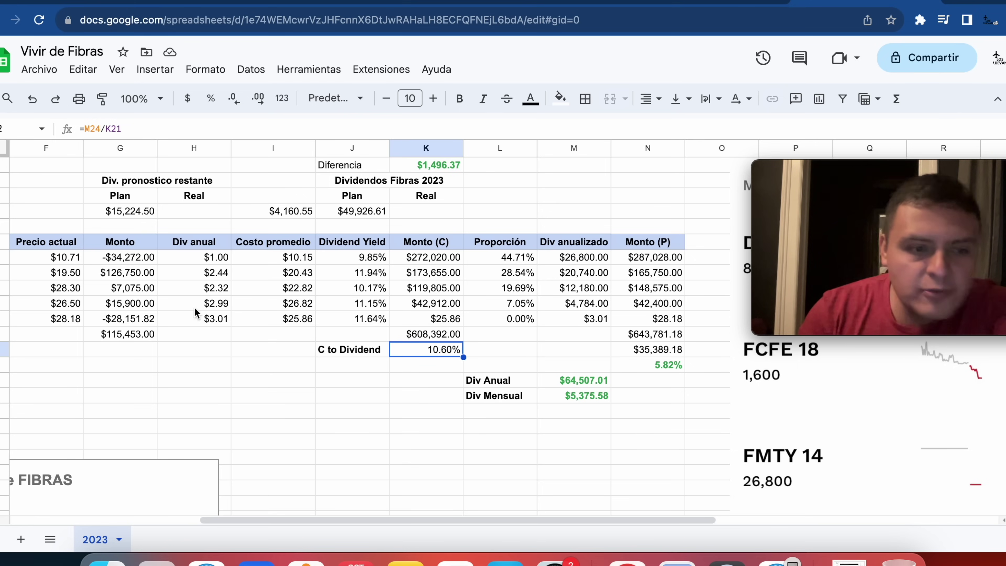
scroll(402, 379, left, 4)
click(402, 379)
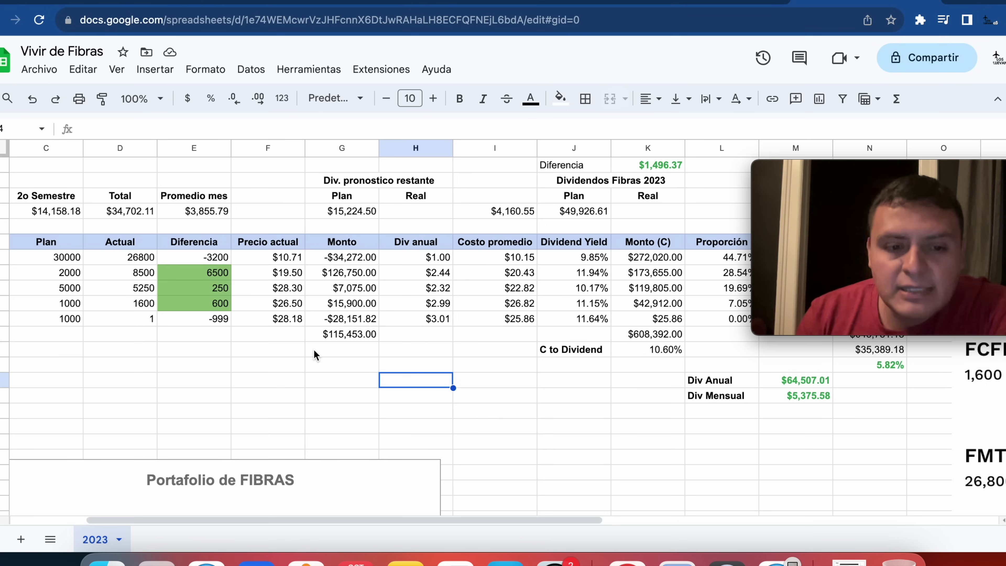
Check the Plan total of Dividendos Fibras 2023 in J13 against the annualized dividend totals
scroll(527, 410, right, 3)
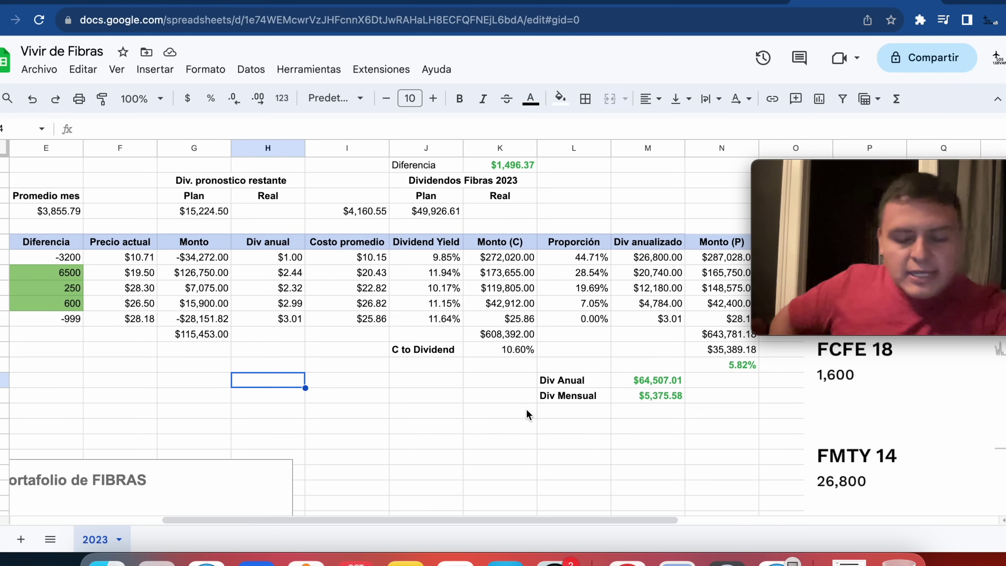
click(434, 214)
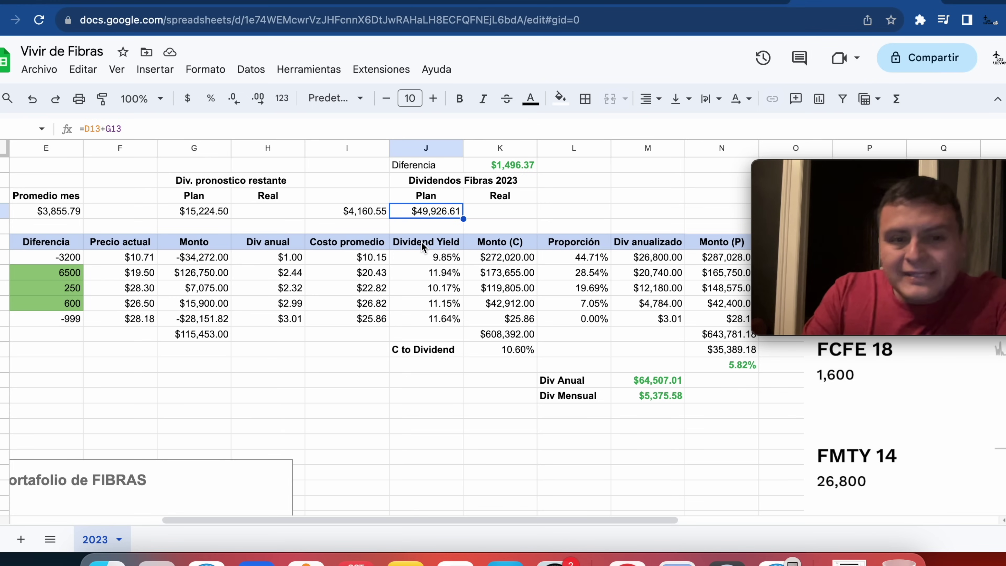
drag(647, 410, 648, 424)
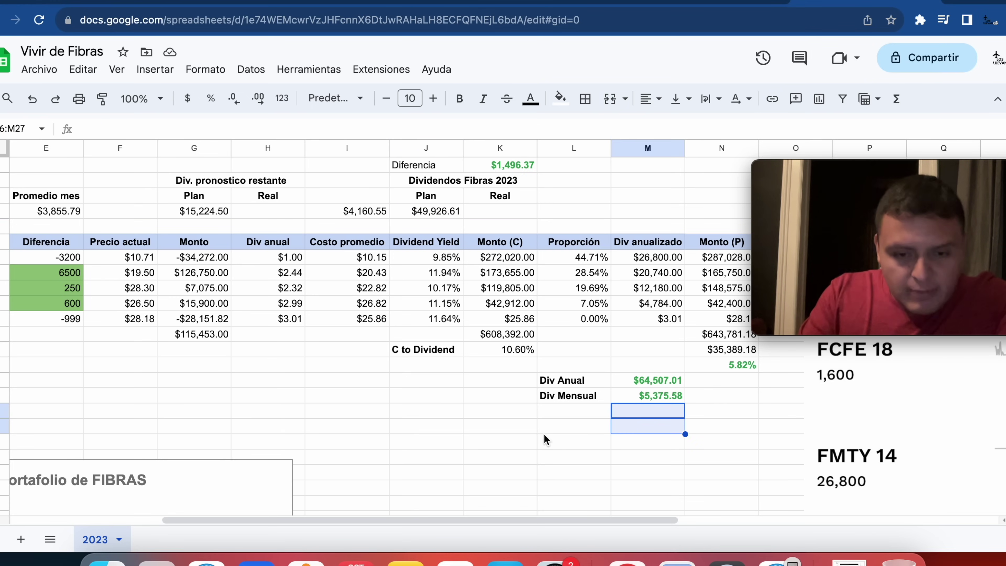
click(532, 441)
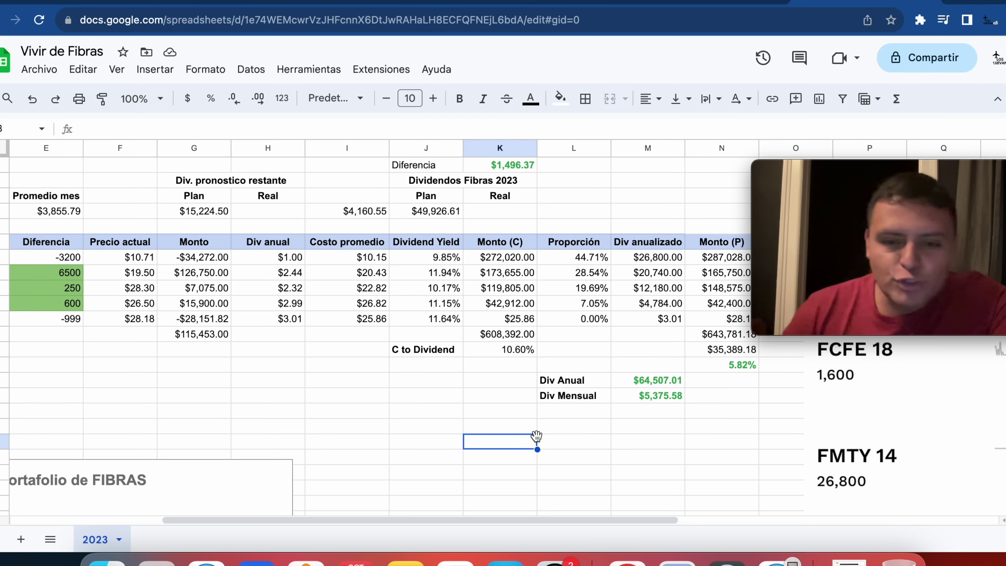
scroll(392, 425, up, 1)
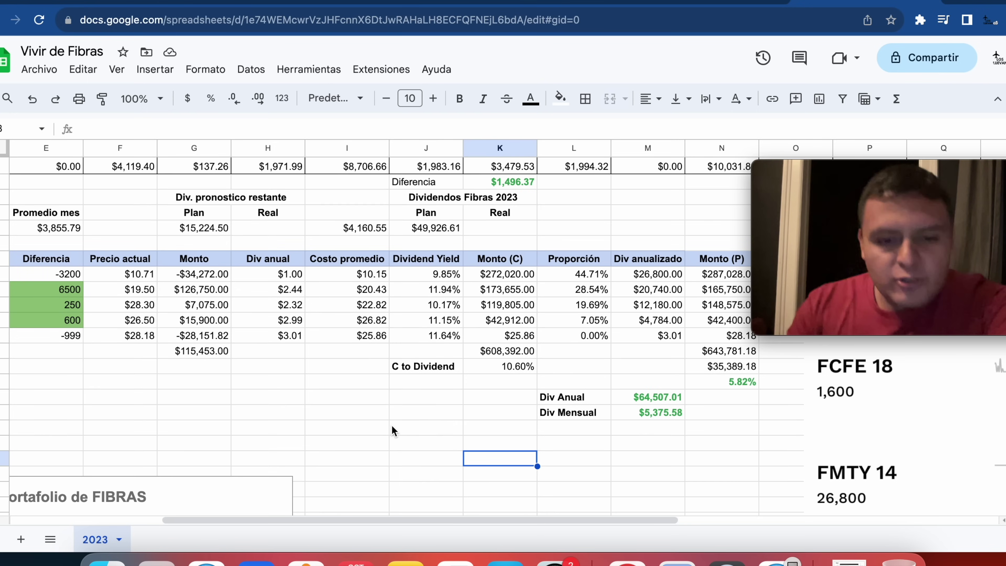
scroll(391, 424, down, 4)
scroll(391, 425, up, 3)
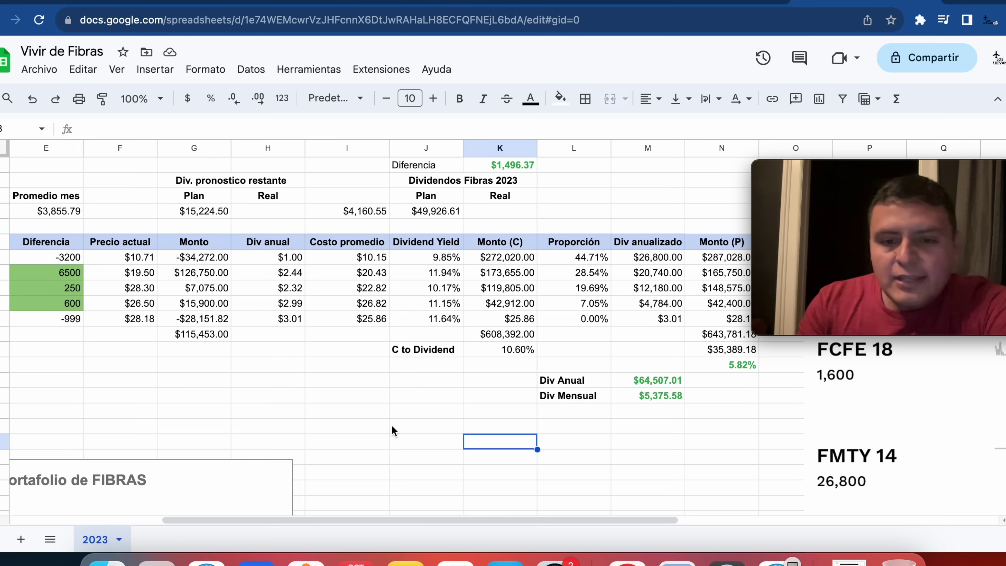
scroll(392, 425, up, 3)
click(424, 449)
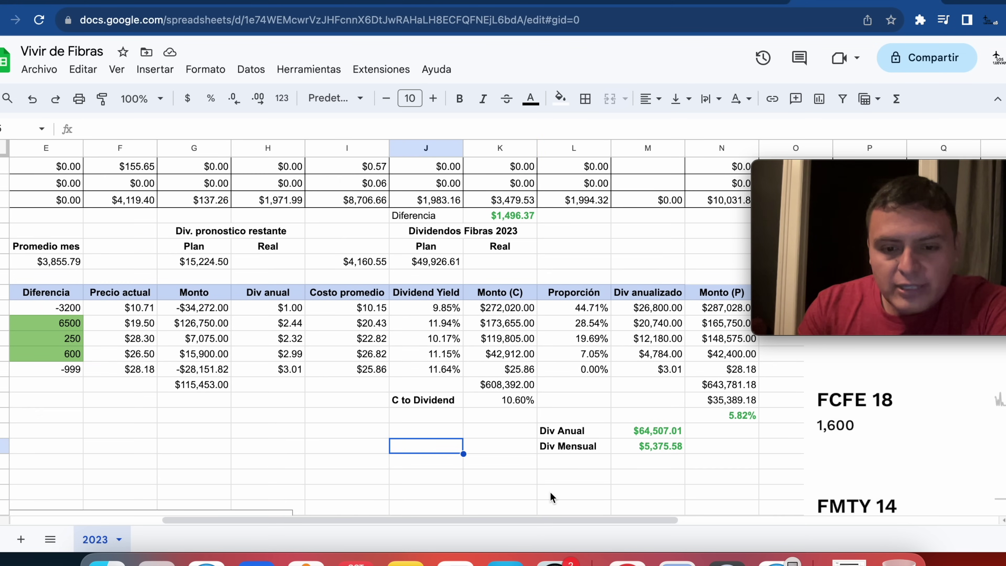
scroll(550, 491, down, 1)
Compare the annual dividend total in M24 with the monthly dividend in M25, ending on Div Mensual
click(561, 442)
click(632, 462)
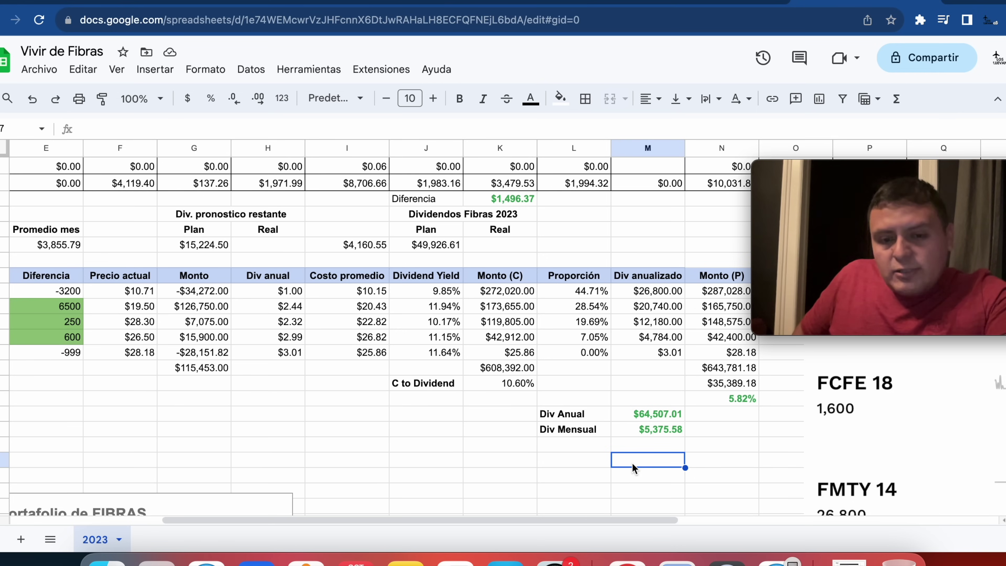
key(Up)
key(Up)
key(Up)
key(Down)
key(Down)
key(Up)
key(Up)
key(Down)
key(Down)
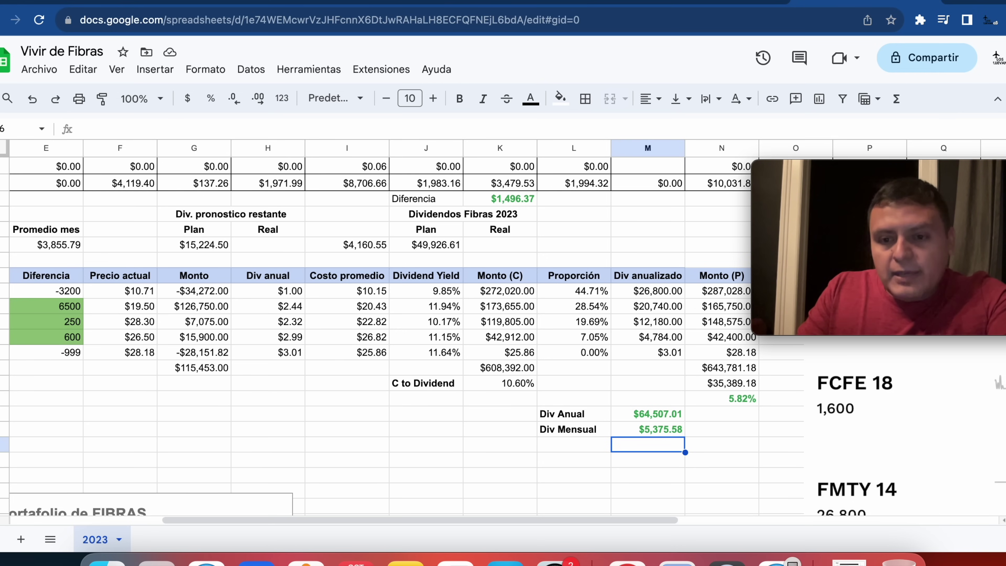
key(Up)
key(Up)
key(Down)
key(Up)
key(Down)
key(Down)
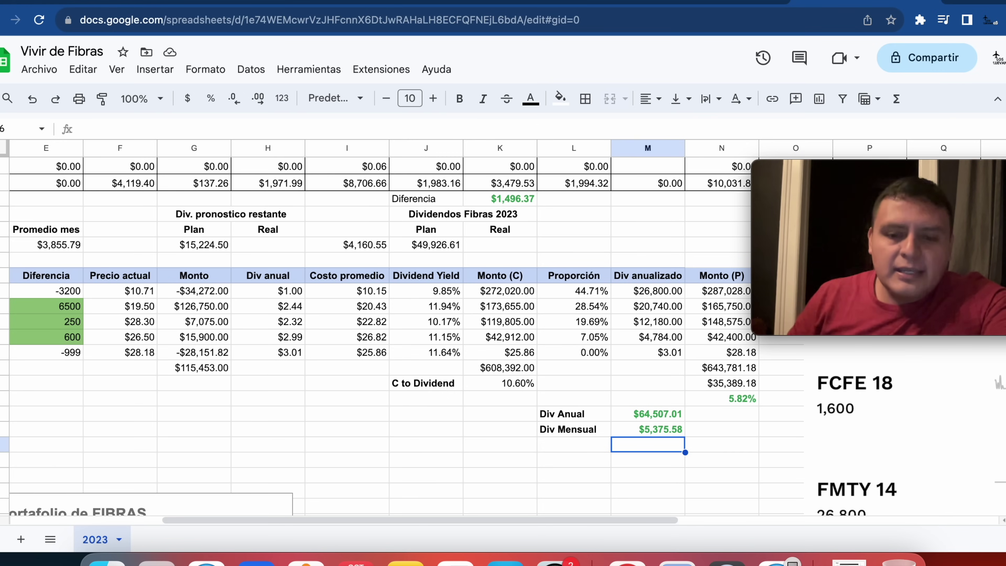
key(Up)
key(Up)
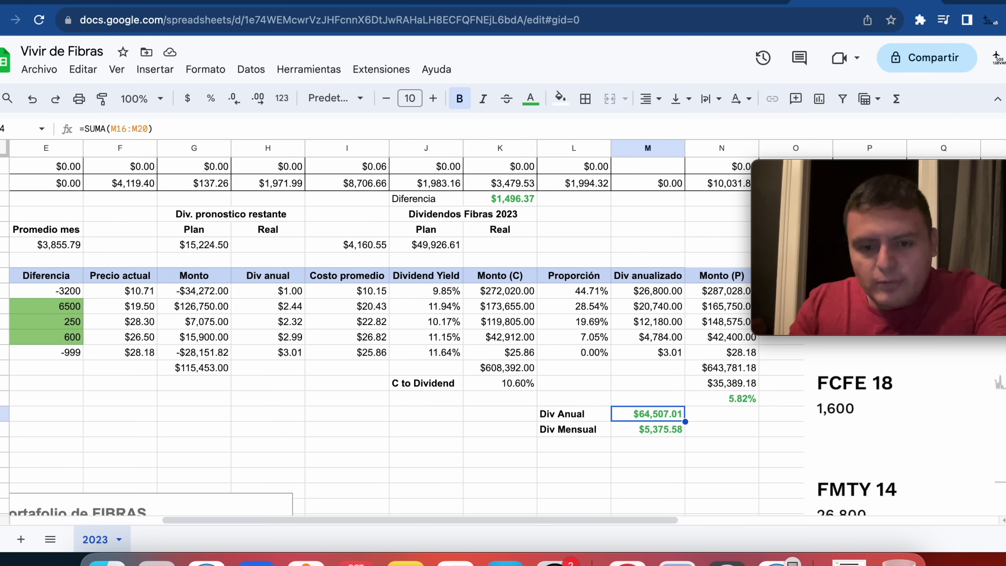
key(Down)
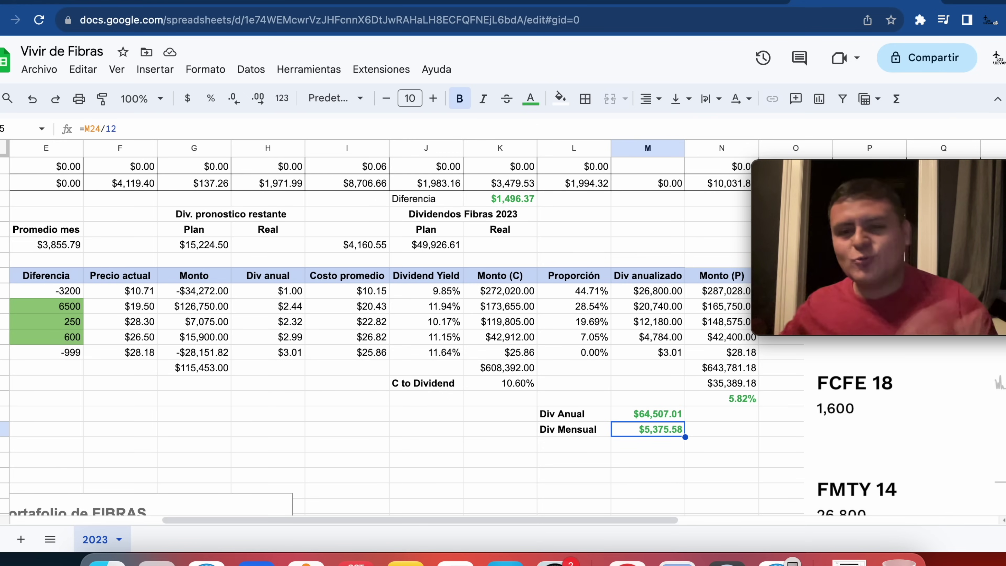